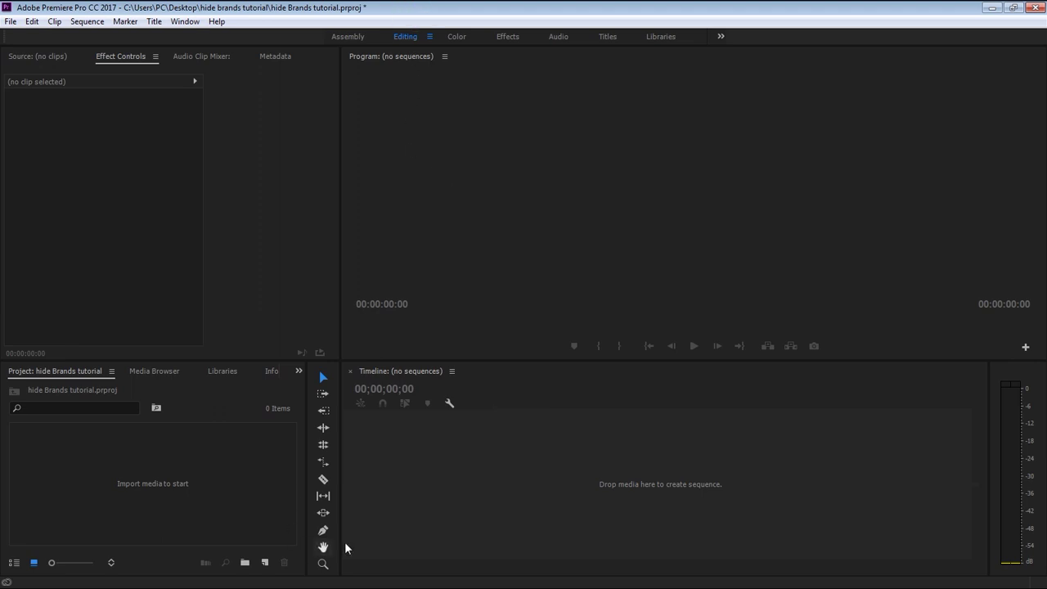
- Import car-footage.mp4 from Explorer and create a new sequence from the clip
click(228, 456)
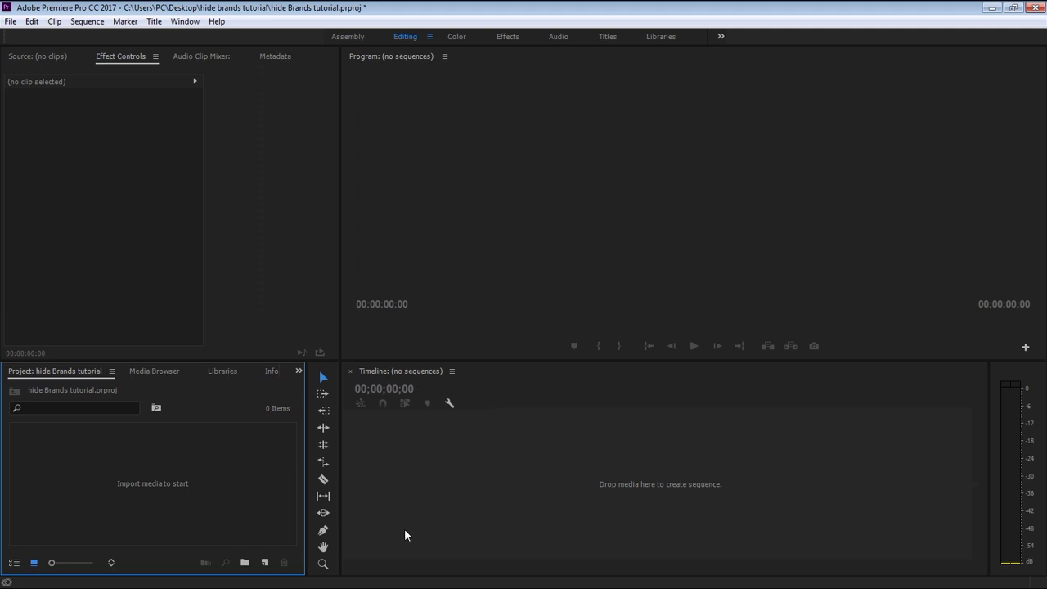
click(396, 578)
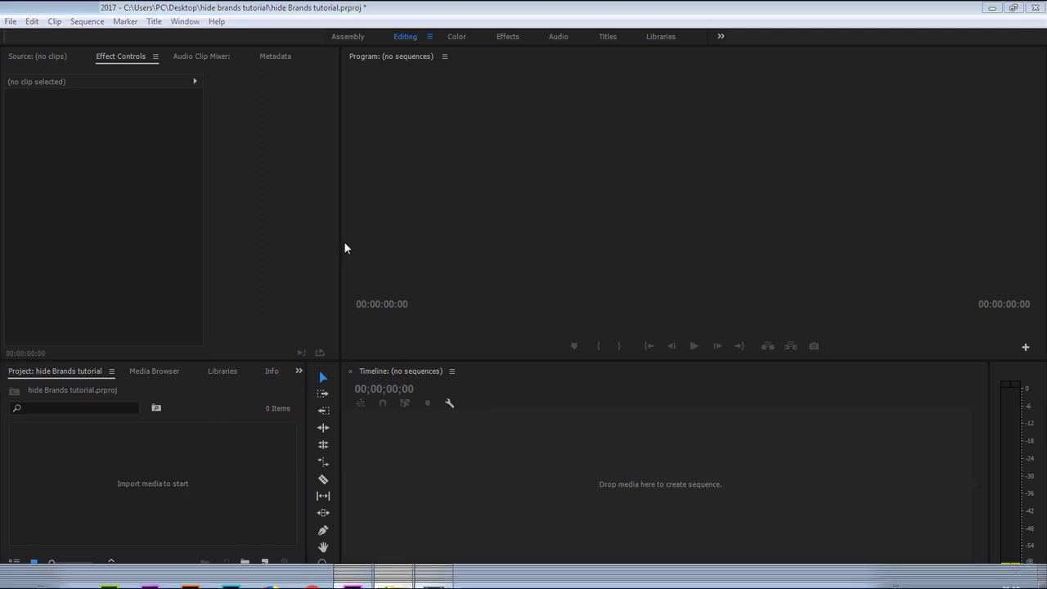
key(Down)
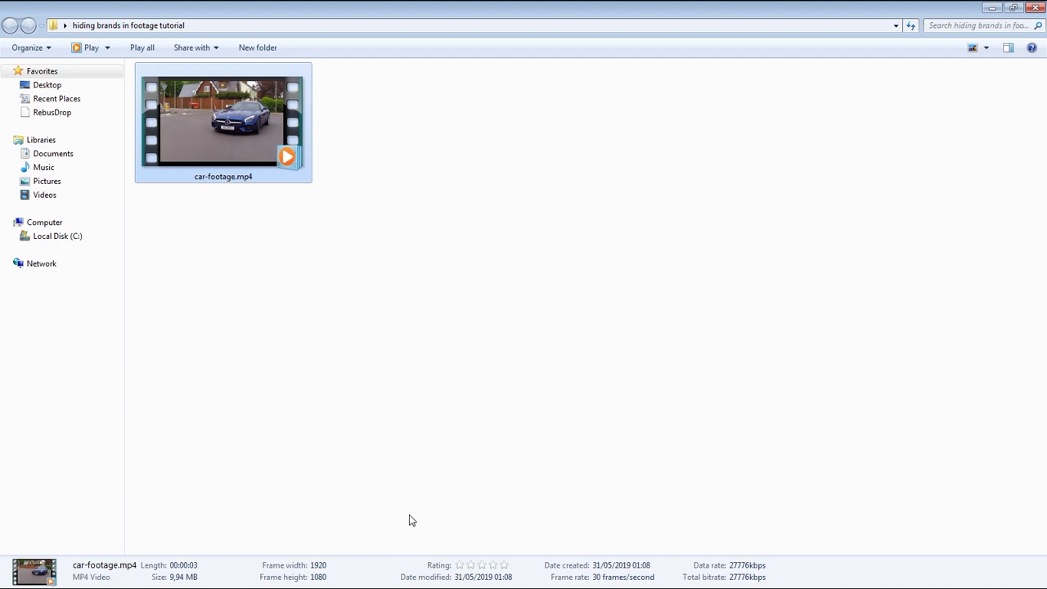
click(352, 578)
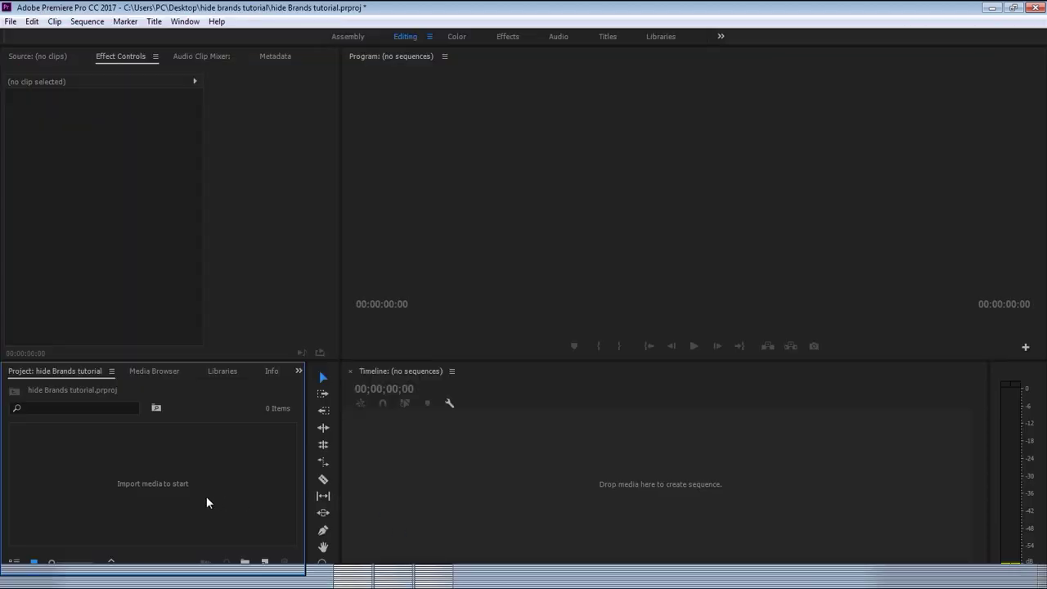
drag(175, 495, 175, 495)
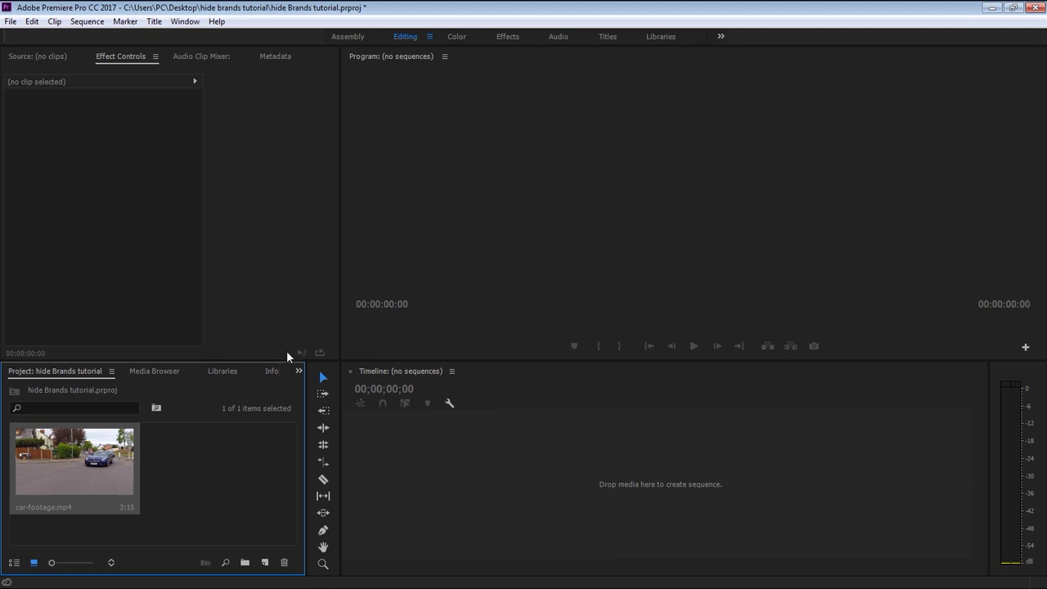
click(92, 460)
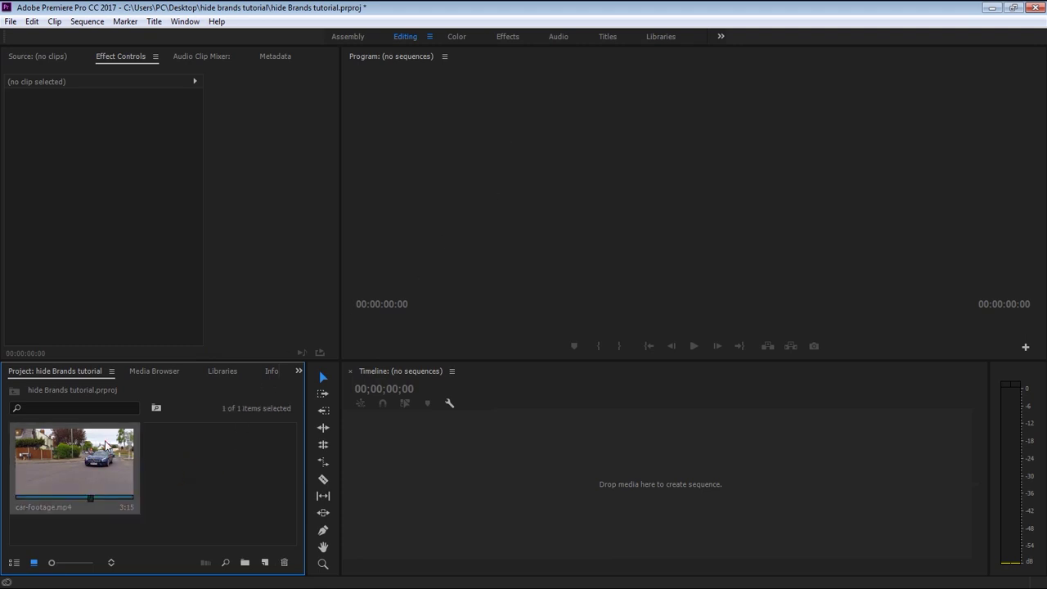
right_click(101, 446)
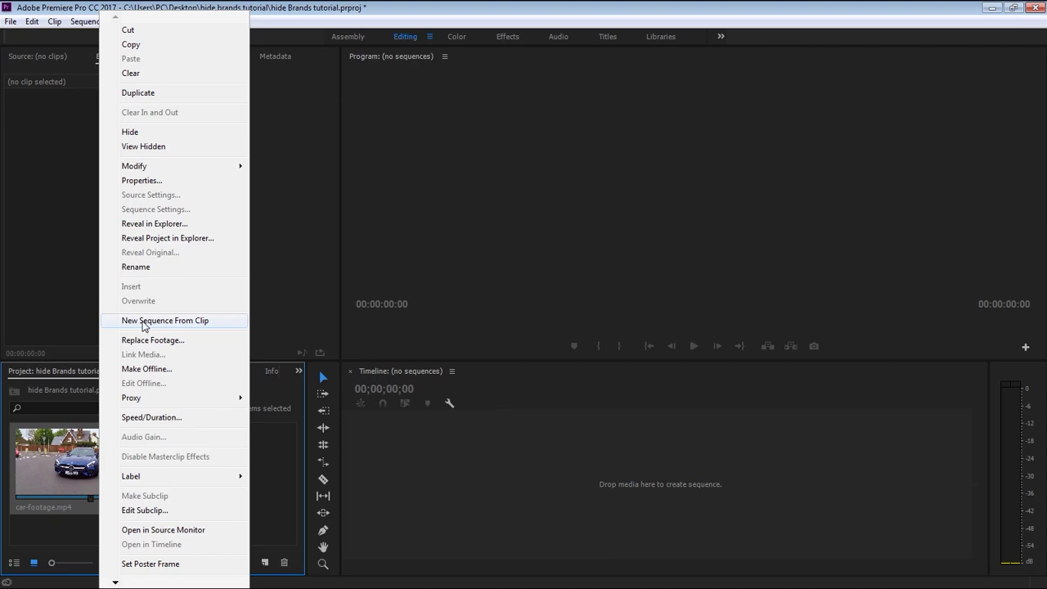
click(211, 326)
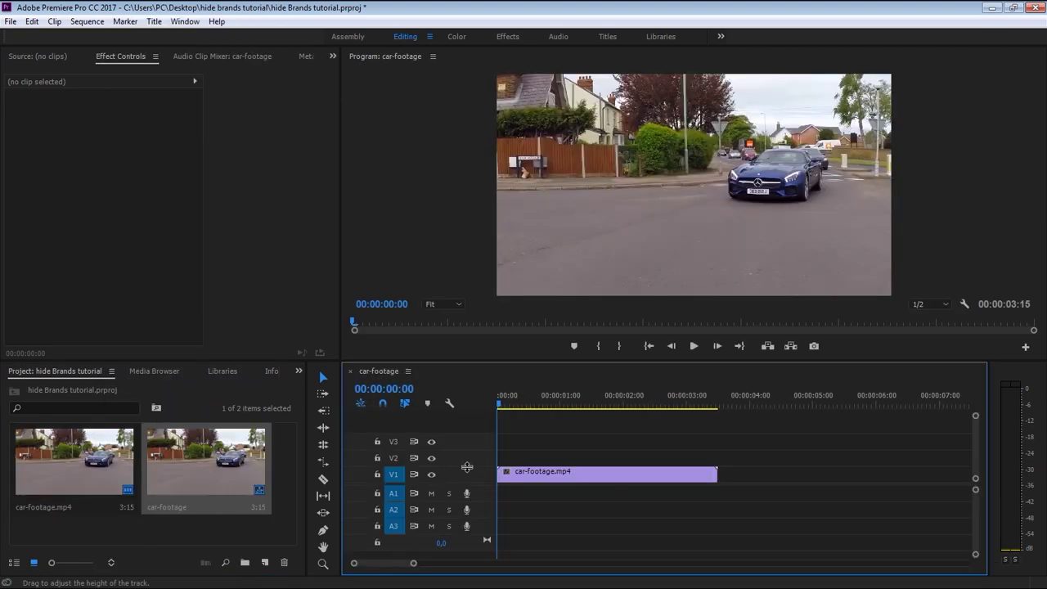
- Make the V1 track taller and return the playhead to the first frame
drag(468, 468, 468, 456)
click(573, 470)
mouse_move(500, 404)
mouse_down()
mouse_move(635, 412)
mouse_move(494, 412)
mouse_up()
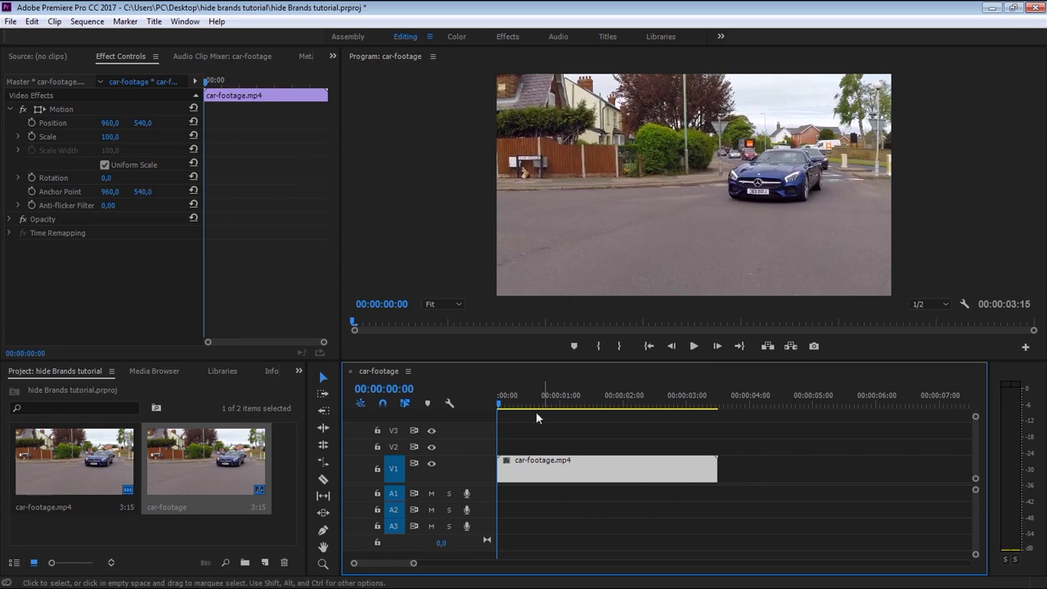
click(518, 405)
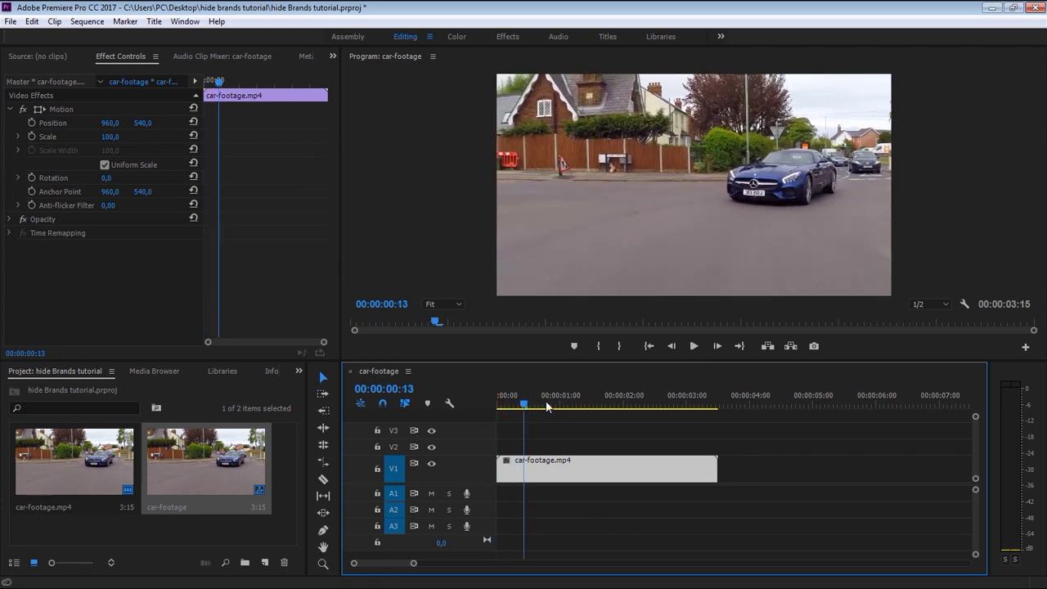
drag(516, 407, 481, 405)
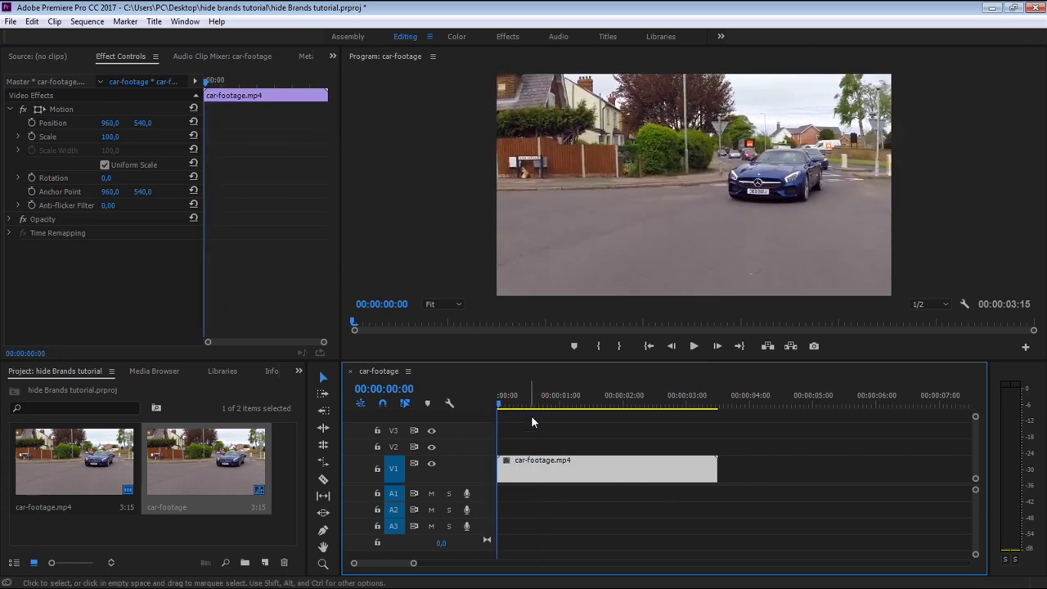
- Apply Gaussian Blur from Video Effects > Blur & Sharpen to the car-footage clip on V1
click(298, 373)
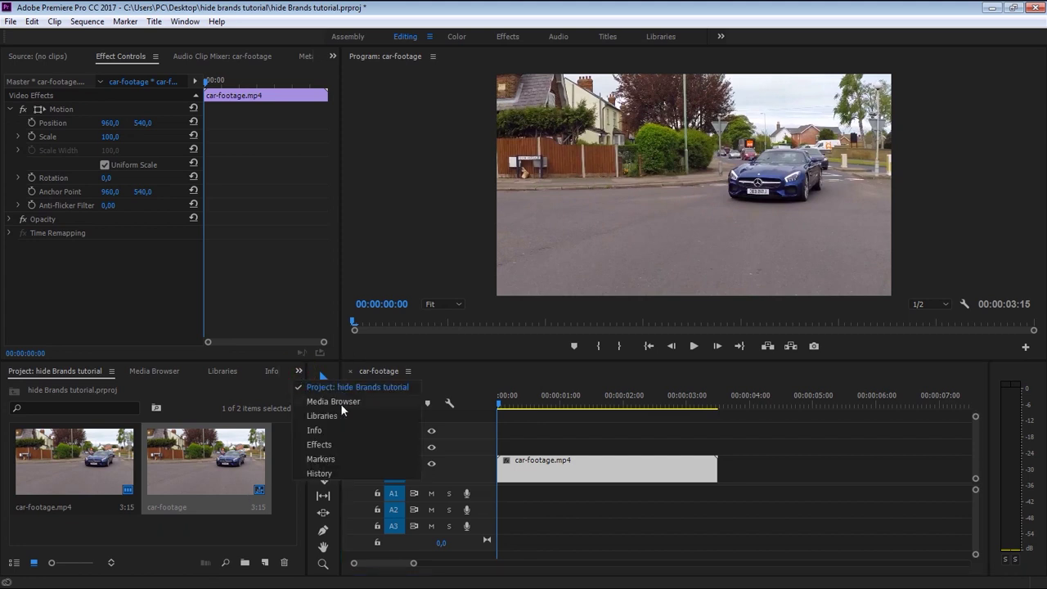
click(320, 445)
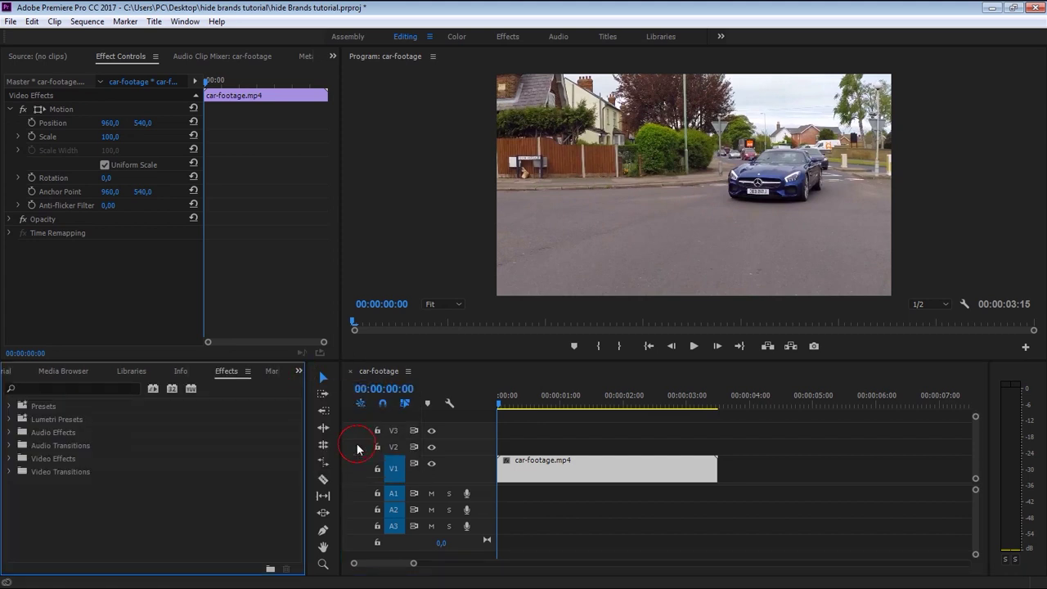
click(54, 459)
click(10, 459)
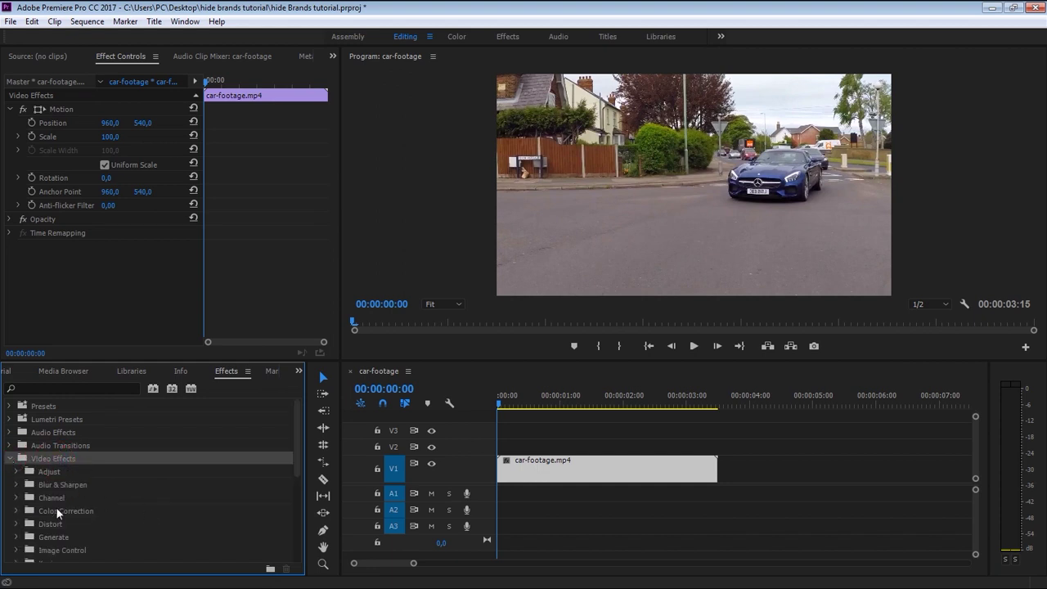
click(58, 484)
click(16, 488)
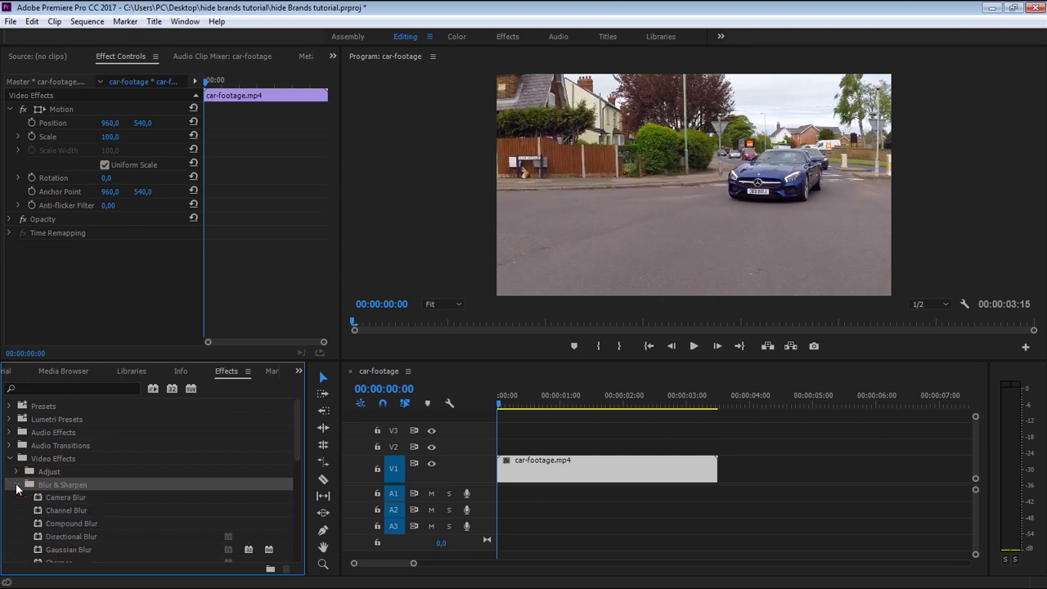
drag(297, 443, 298, 459)
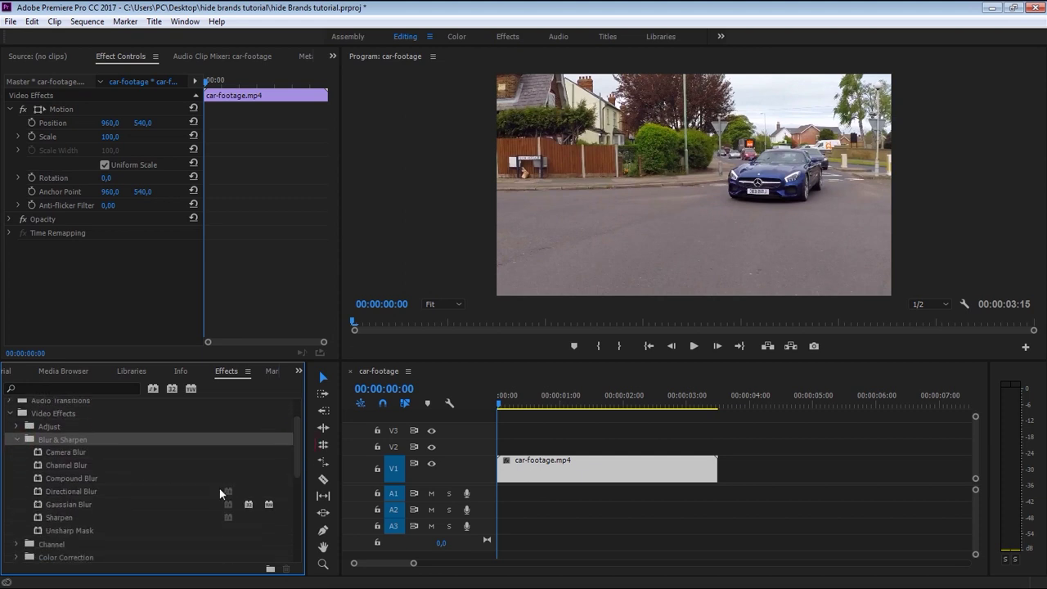
click(63, 504)
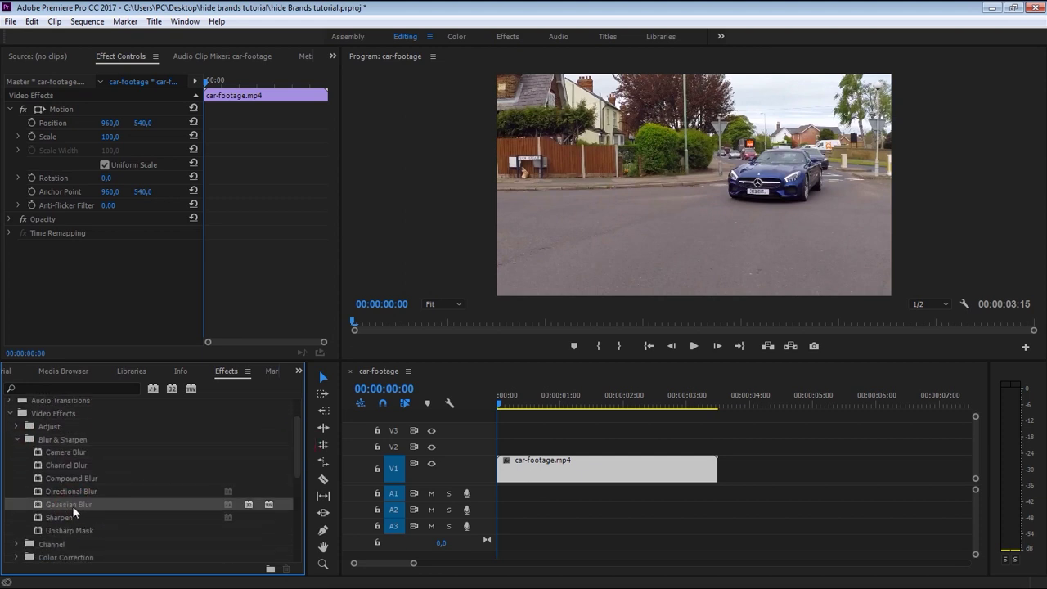
drag(69, 506, 581, 466)
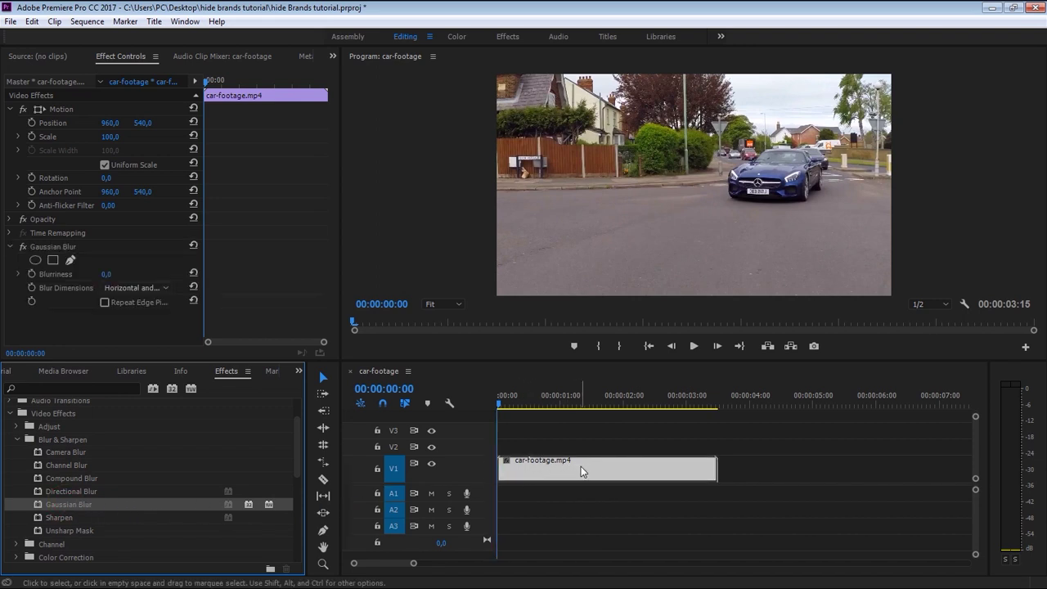
- Add a mask to the Gaussian Blur and zoom the Program monitor to 200%
click(103, 250)
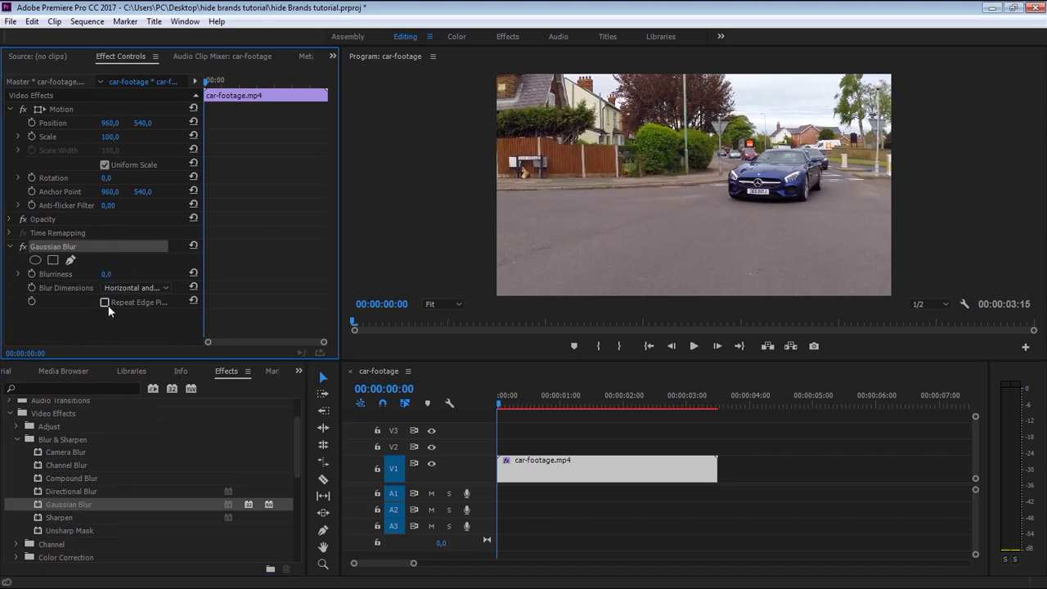
click(71, 260)
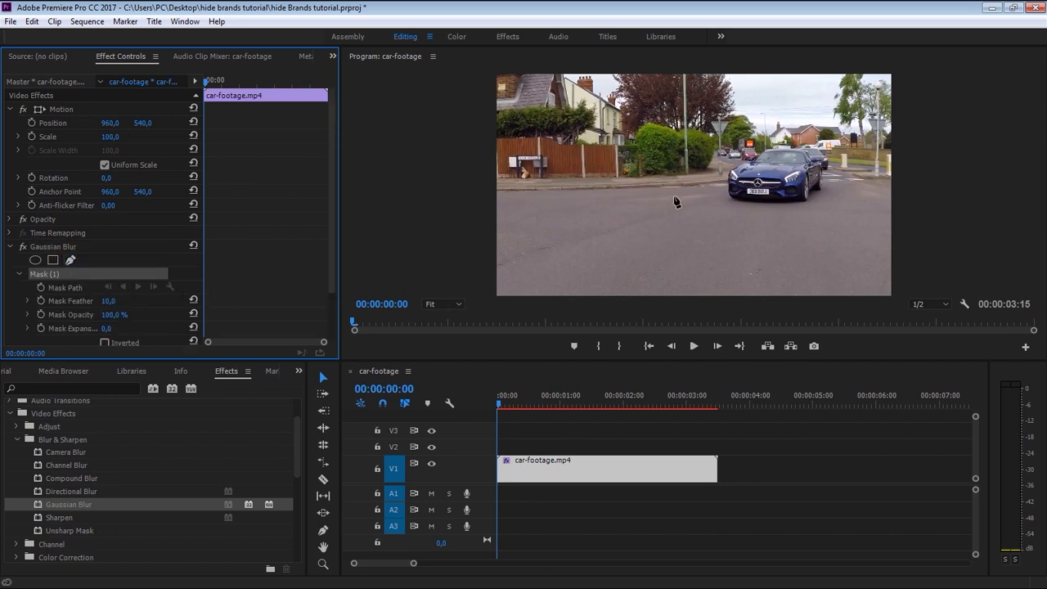
click(448, 304)
click(451, 395)
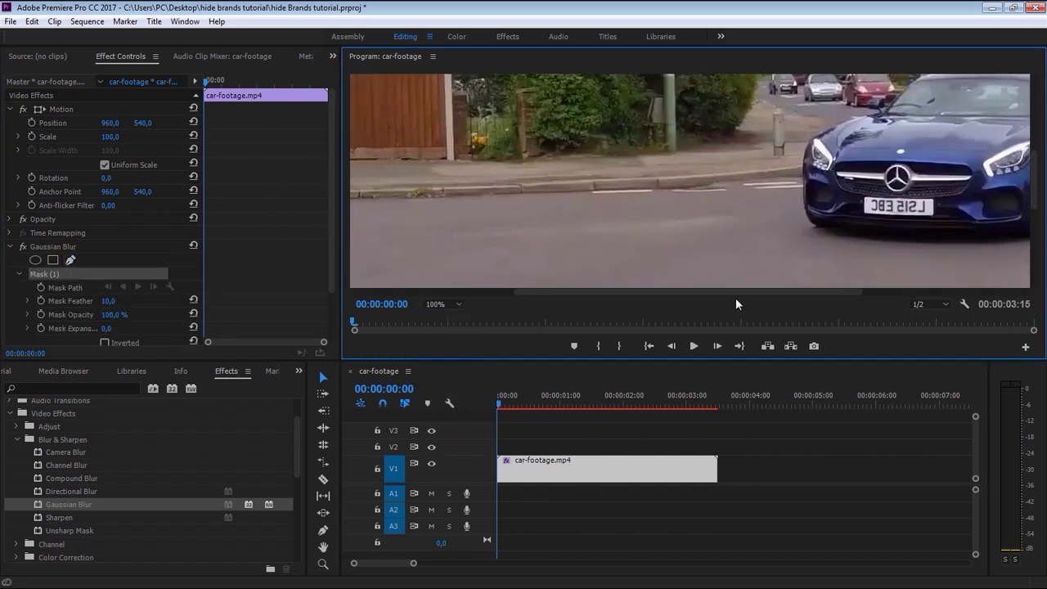
drag(736, 294, 700, 292)
click(447, 304)
click(451, 409)
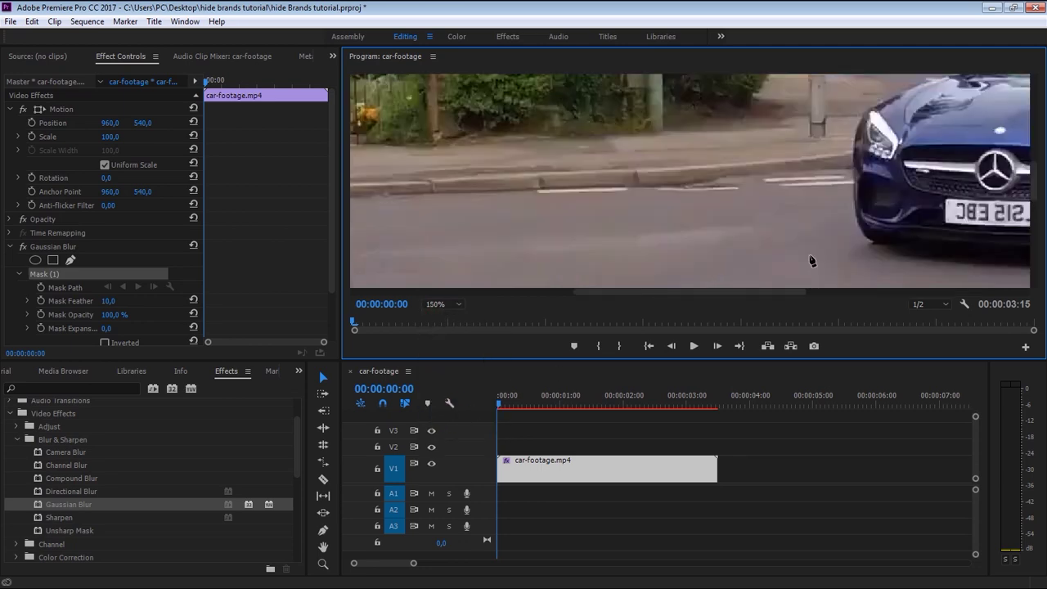
drag(763, 293, 832, 288)
click(447, 304)
click(450, 423)
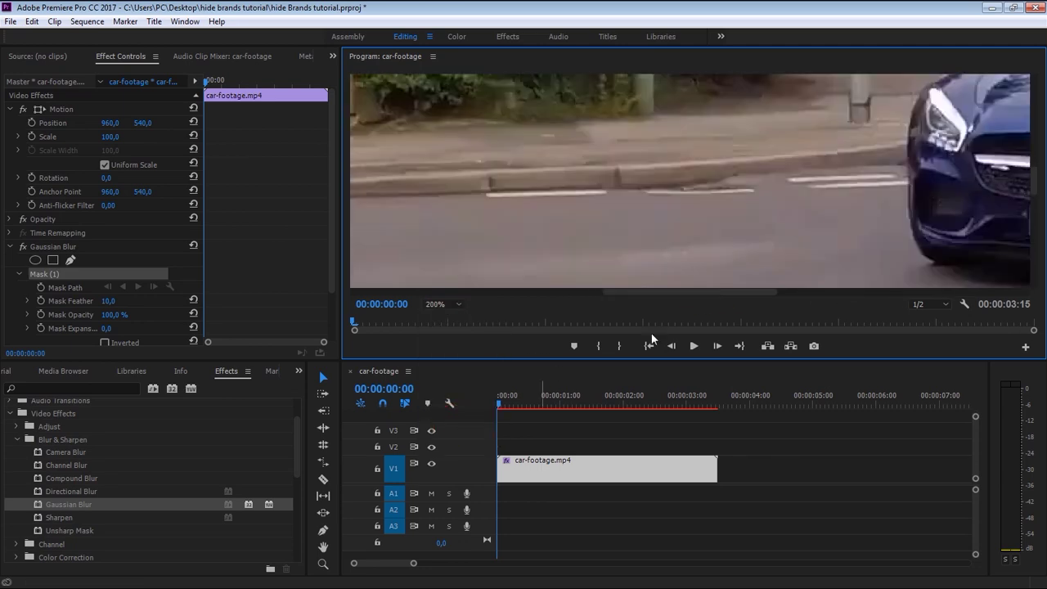
drag(670, 294, 800, 291)
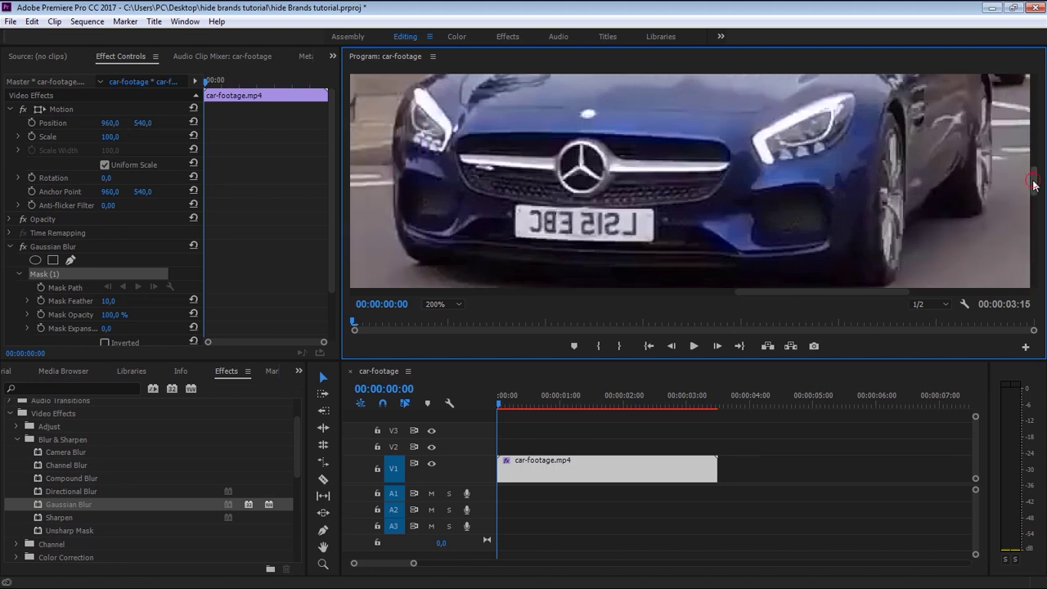
drag(1034, 185, 1034, 188)
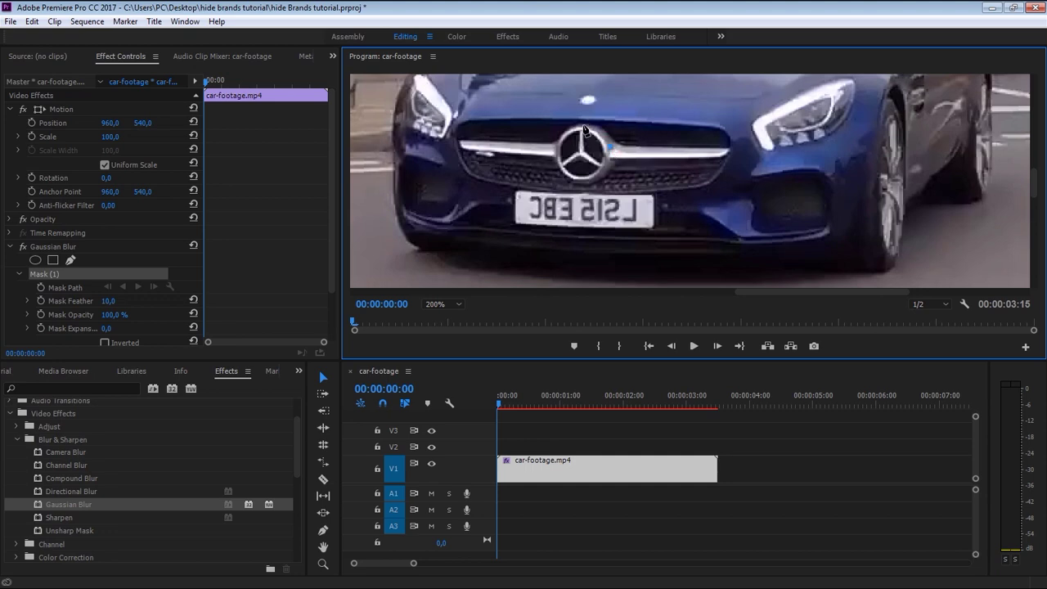
- Outline the star emblem and number plate with a closed mask, then return the monitor to Fit
click(580, 127)
click(554, 152)
click(549, 178)
click(512, 192)
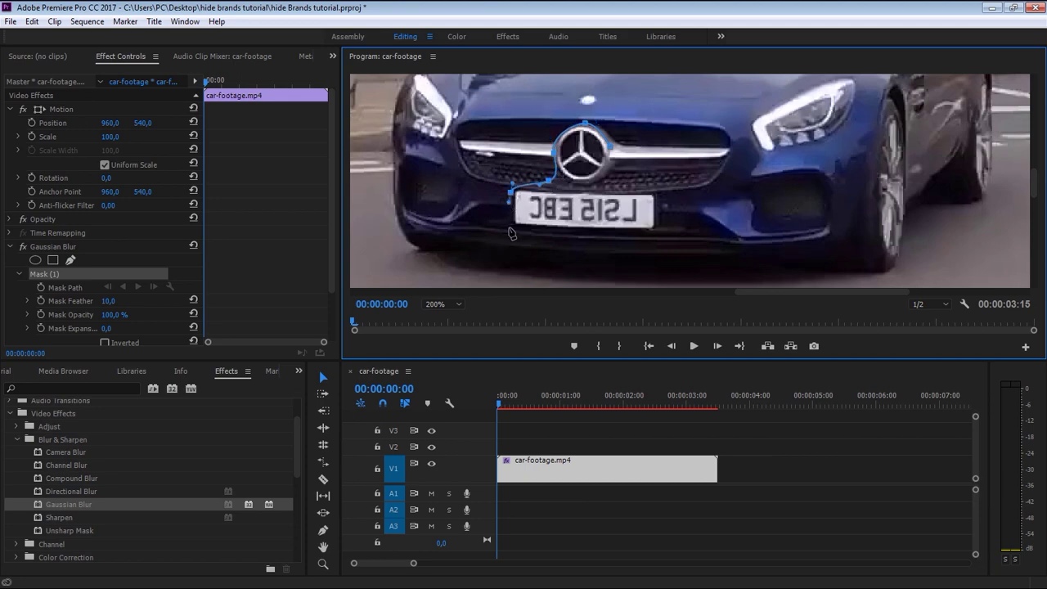
click(505, 227)
click(517, 230)
click(646, 233)
click(661, 208)
click(629, 173)
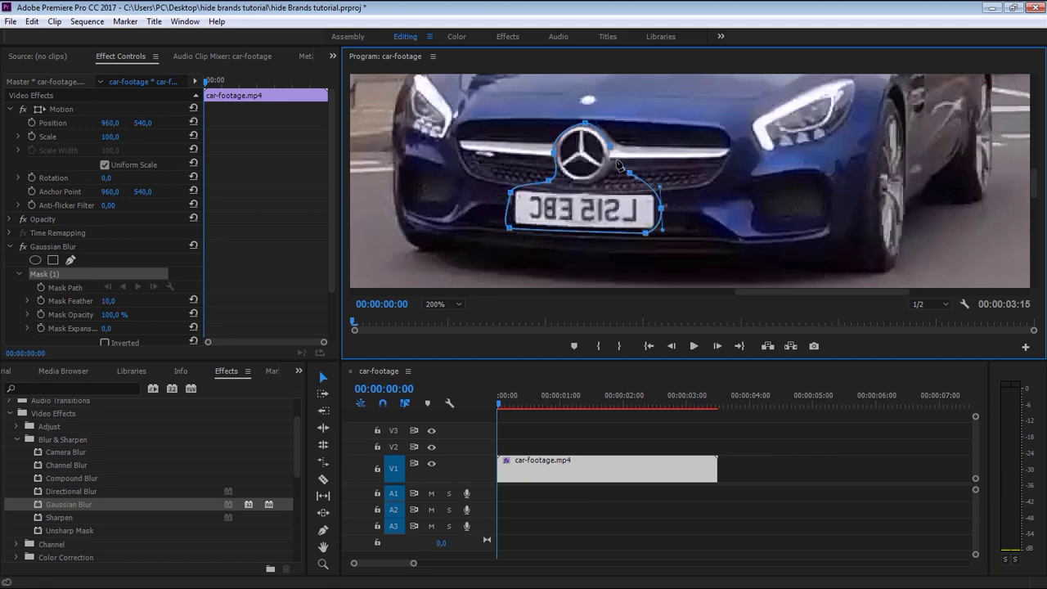
click(586, 125)
click(443, 303)
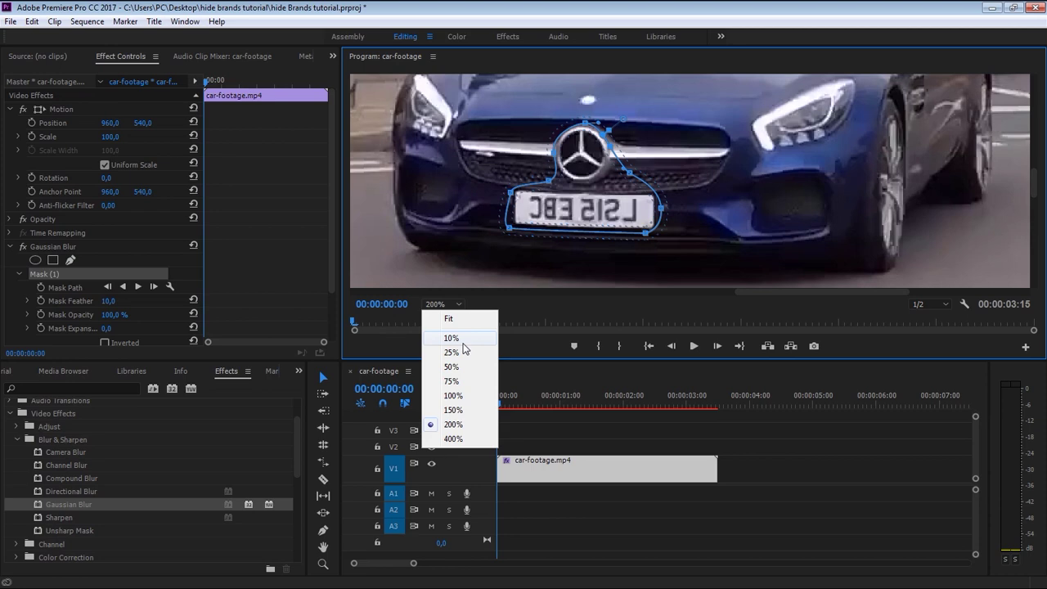
click(456, 321)
- Track Mask (1) forward through the clip and scrub back to check the result
drag(331, 214, 330, 264)
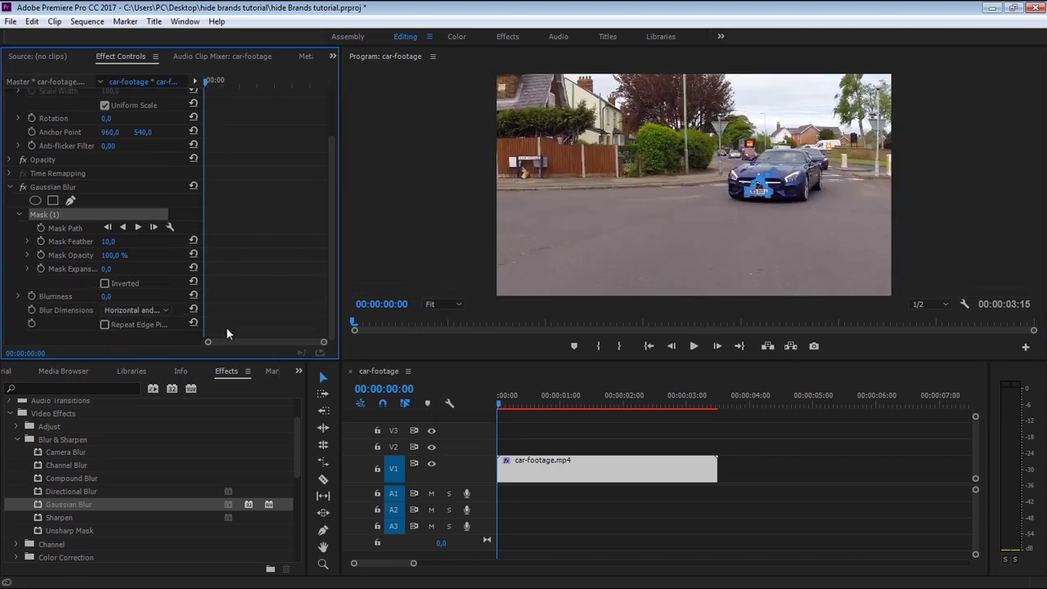
click(138, 228)
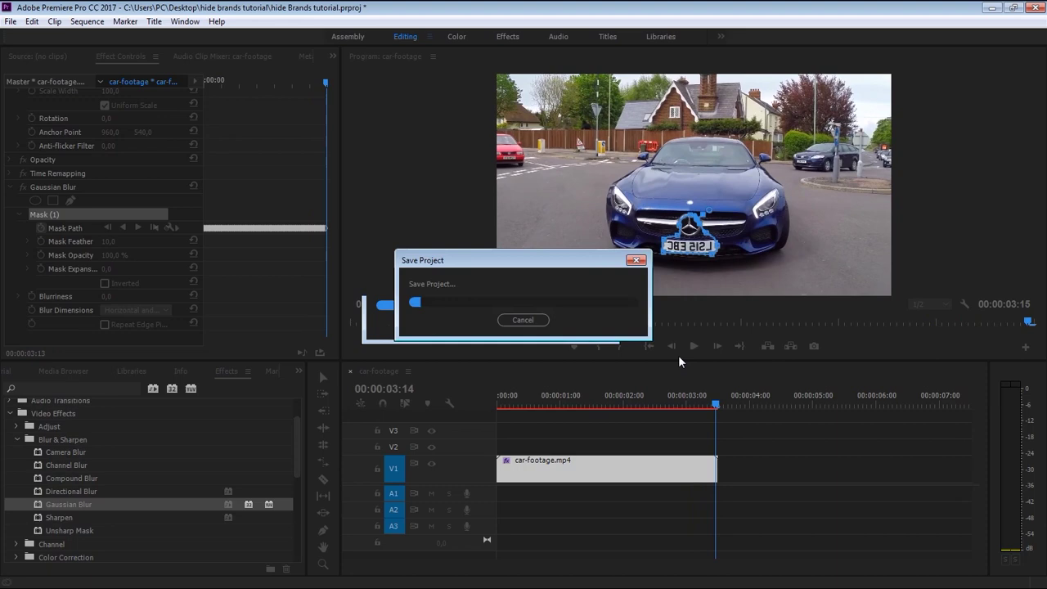
mouse_move(630, 396)
mouse_down()
mouse_move(510, 407)
mouse_move(717, 401)
mouse_move(505, 409)
mouse_move(623, 412)
mouse_up()
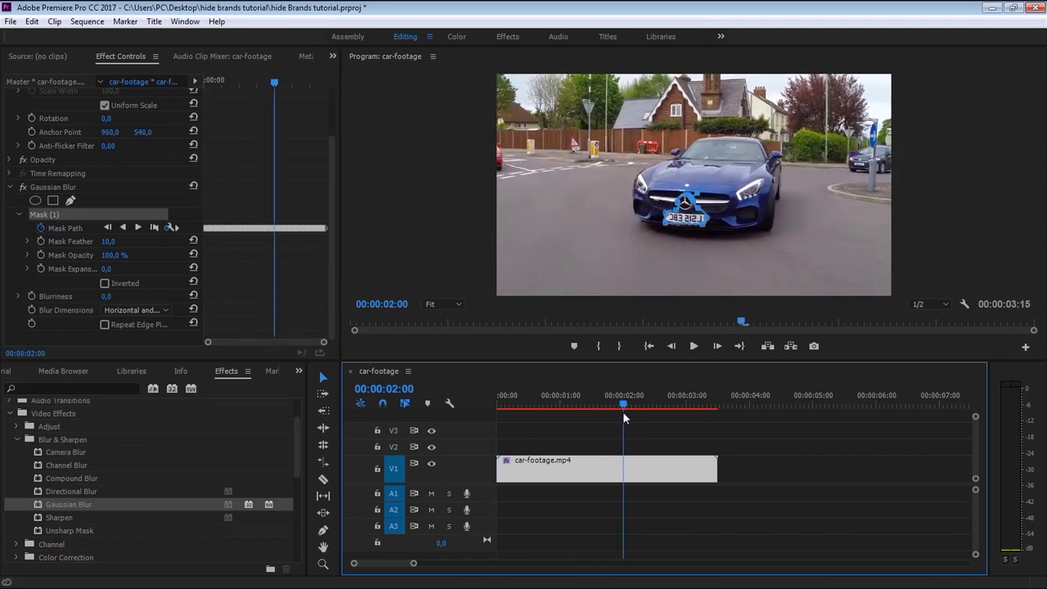
- Set Blurriness to 87, Mask Feather to 28 and Mask Expansion to 31, reviewing the blur across the clip
click(83, 298)
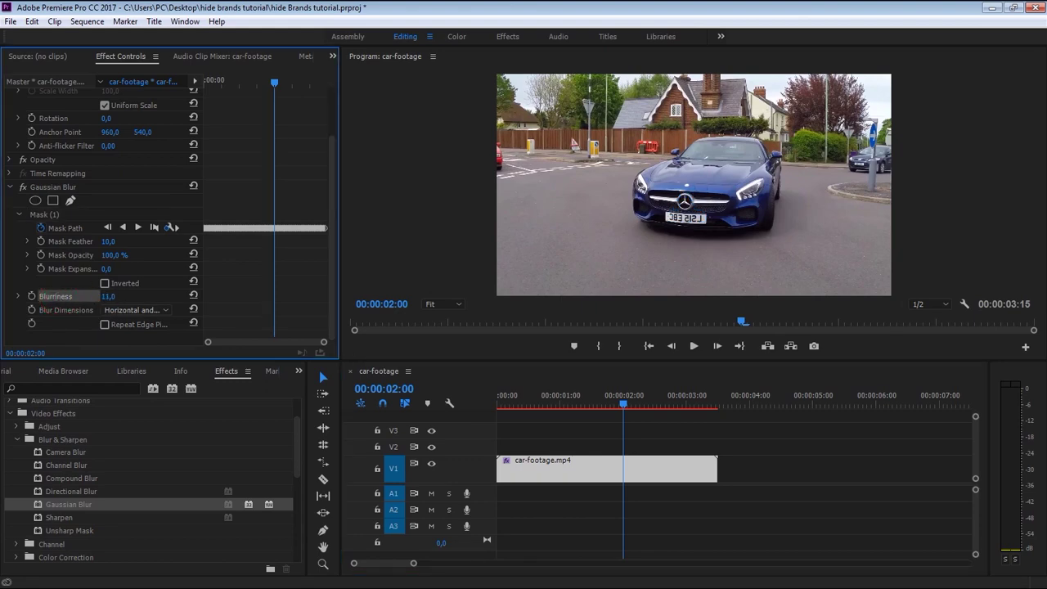
drag(106, 297, 132, 296)
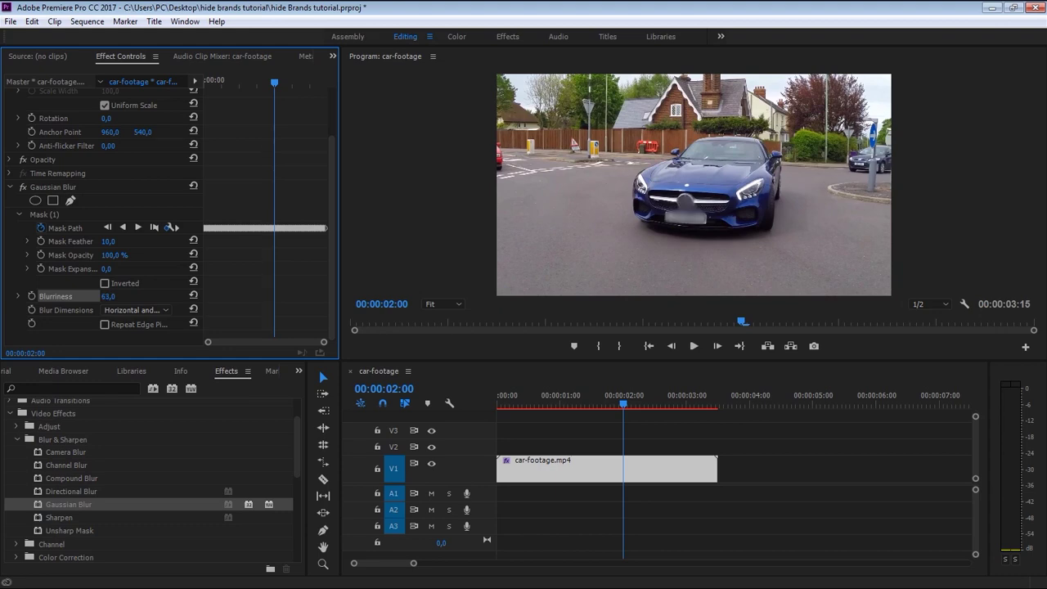
drag(107, 268, 136, 268)
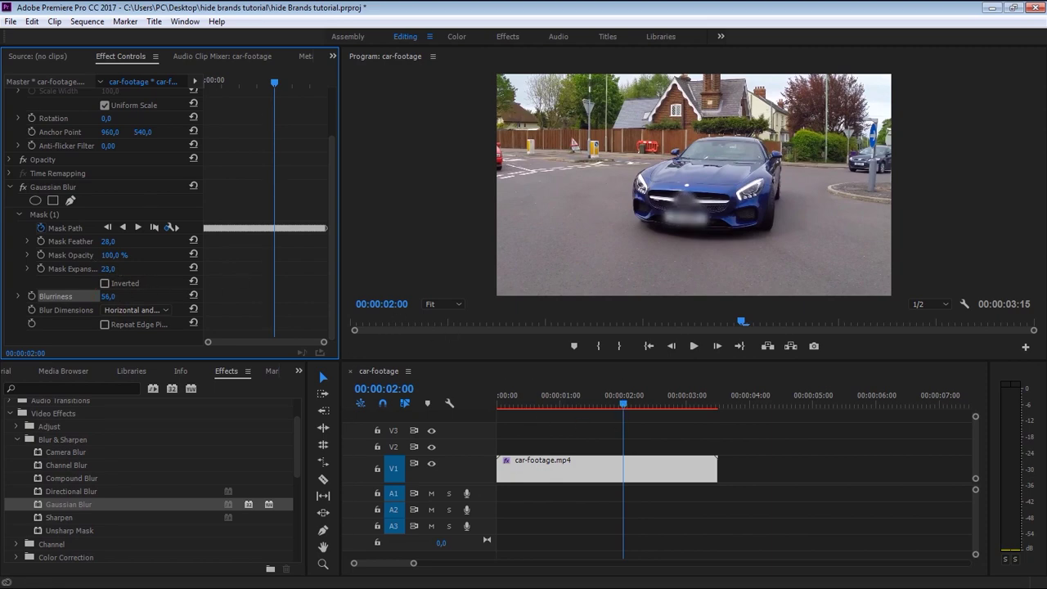
drag(119, 297, 130, 297)
drag(624, 404, 708, 412)
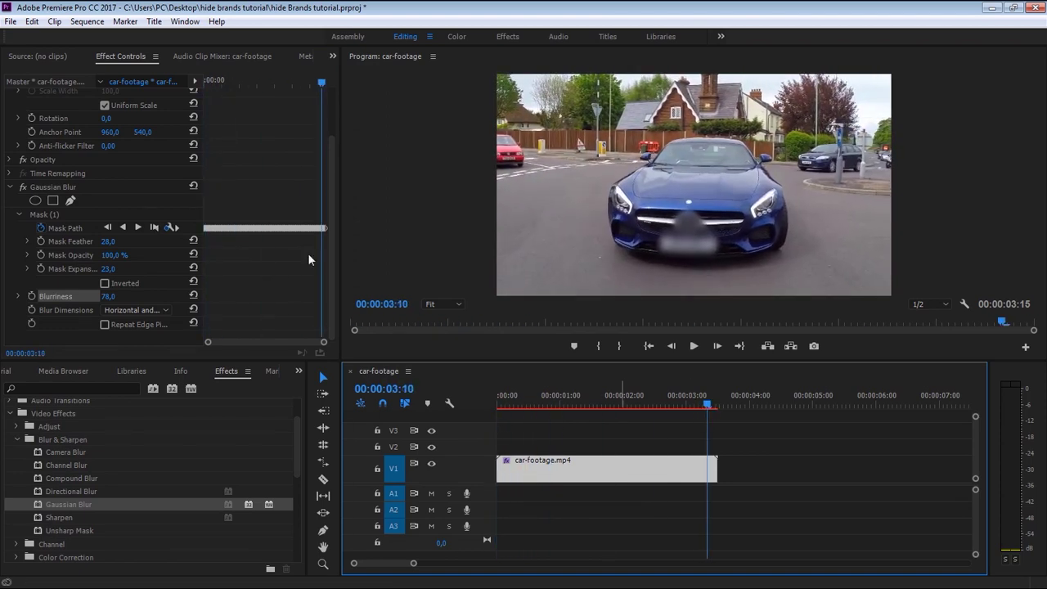
click(119, 278)
drag(108, 268, 123, 268)
drag(709, 405, 630, 417)
click(442, 303)
click(456, 393)
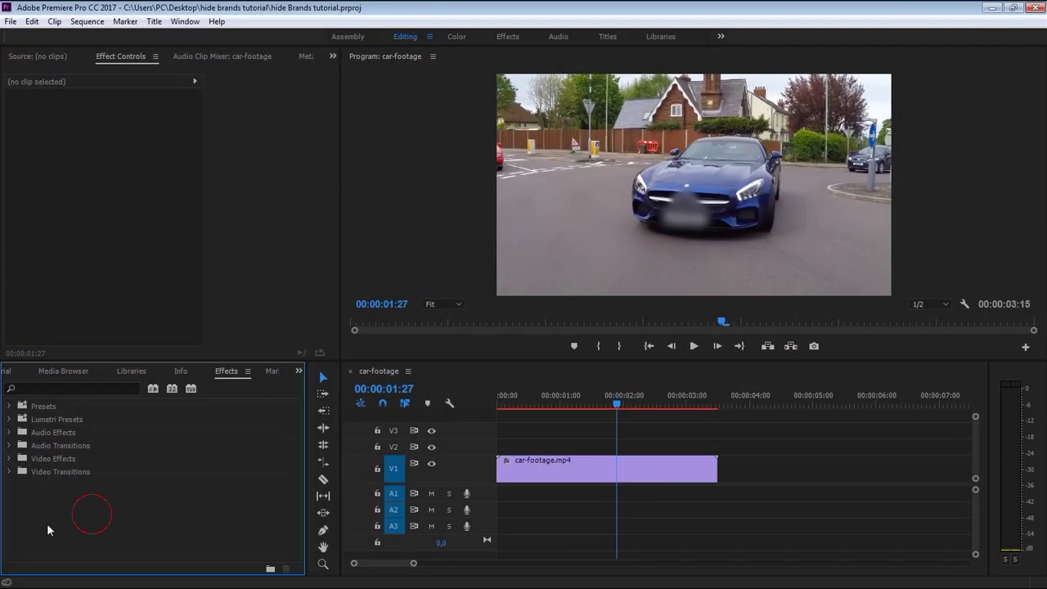
- Apply Mosaic from Video Effects > Stylize to the car-footage clip, giving 10 × 10 blocks
click(58, 457)
click(10, 459)
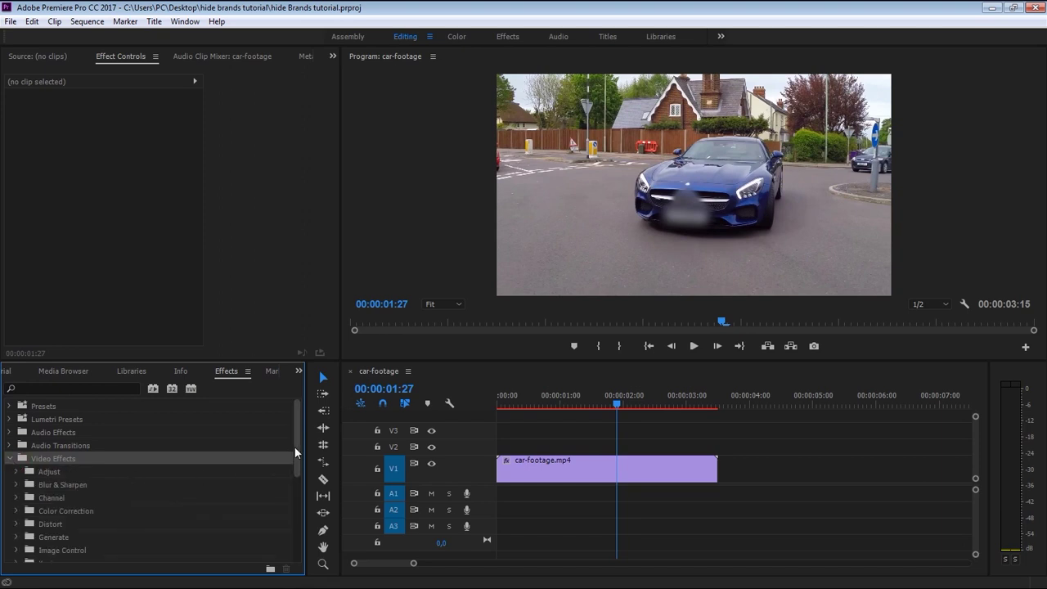
drag(296, 453, 303, 530)
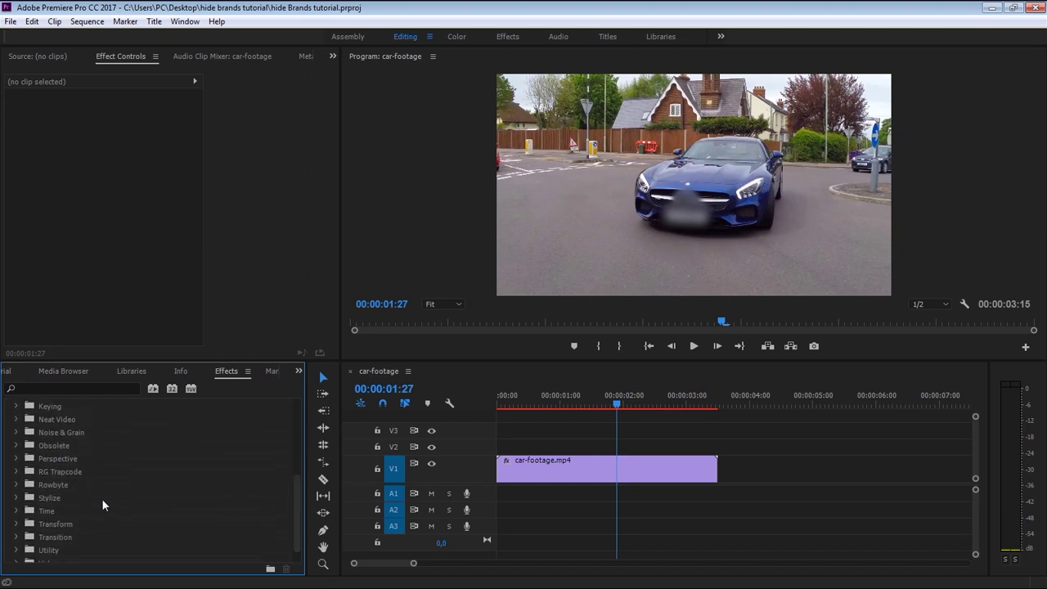
click(102, 499)
click(15, 499)
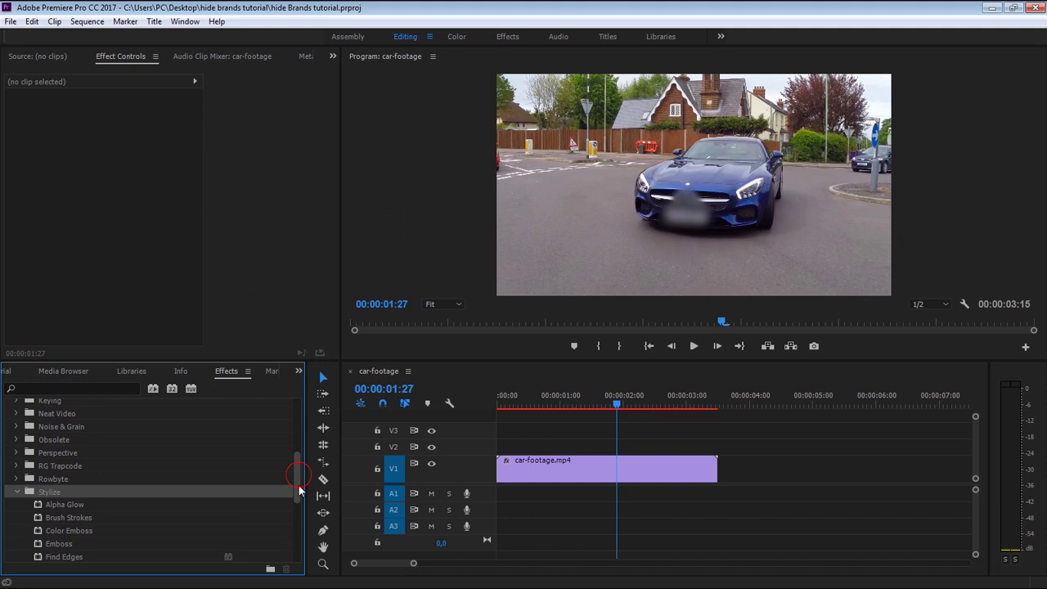
scroll(162, 478, down, 2)
click(62, 498)
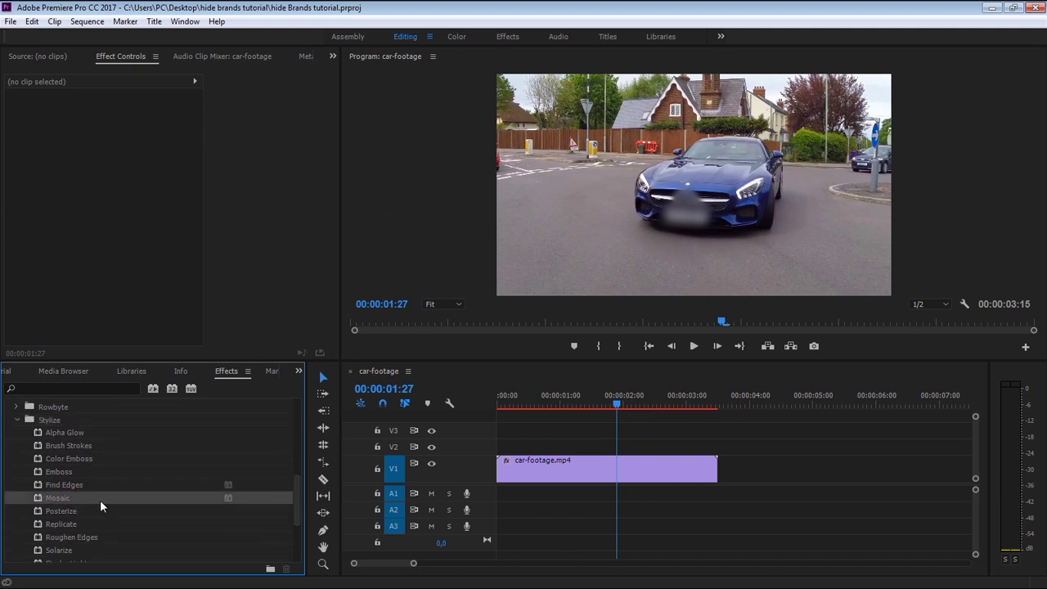
drag(95, 501, 564, 469)
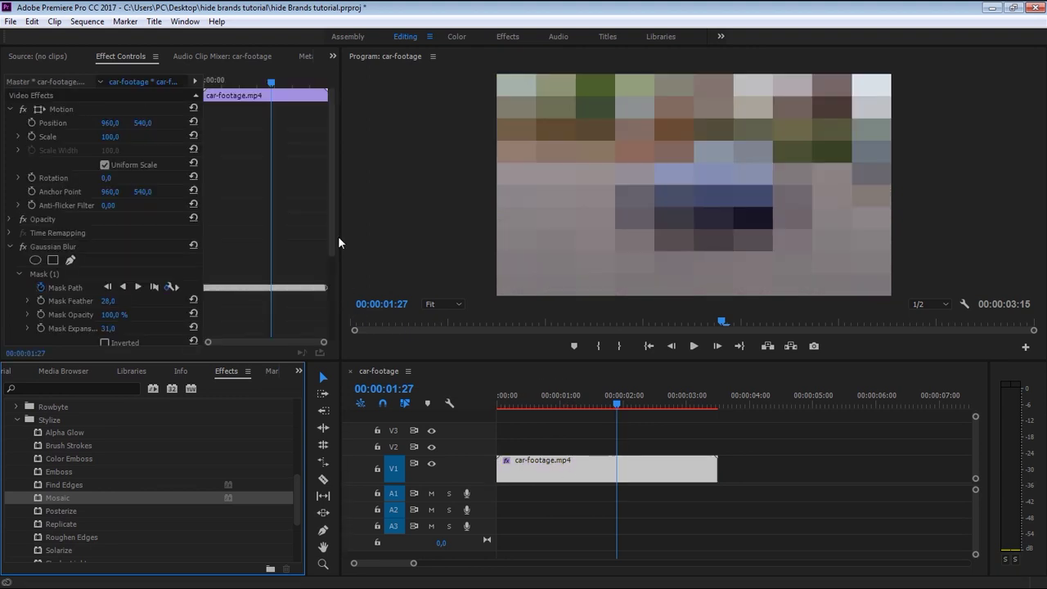
drag(334, 199, 338, 269)
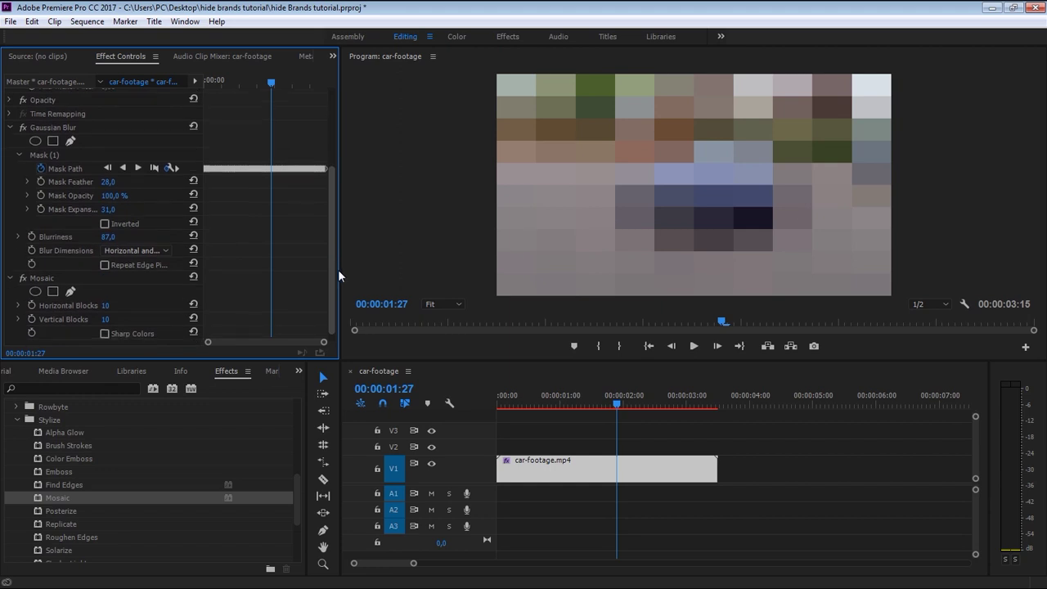
- Copy Gaussian Blur's tracked Mask (1) and paste it onto the Mosaic effect
click(104, 129)
click(73, 155)
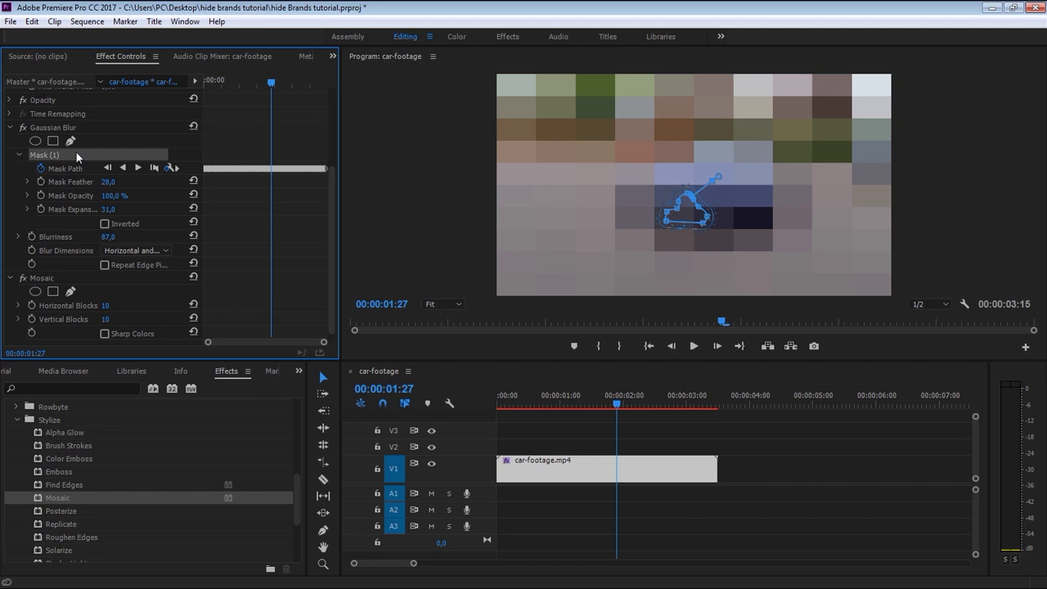
right_click(75, 153)
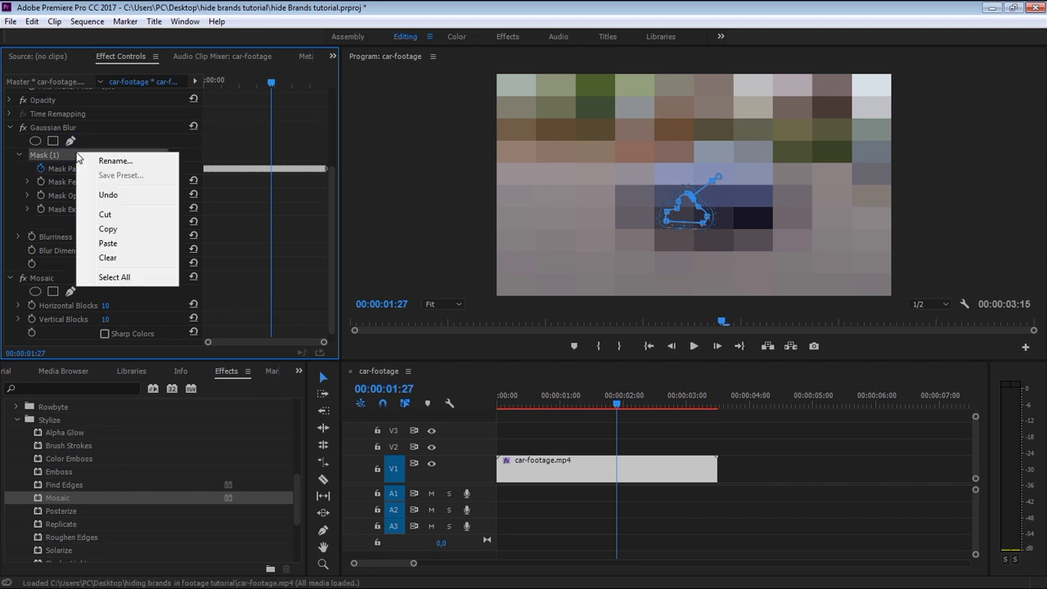
click(131, 237)
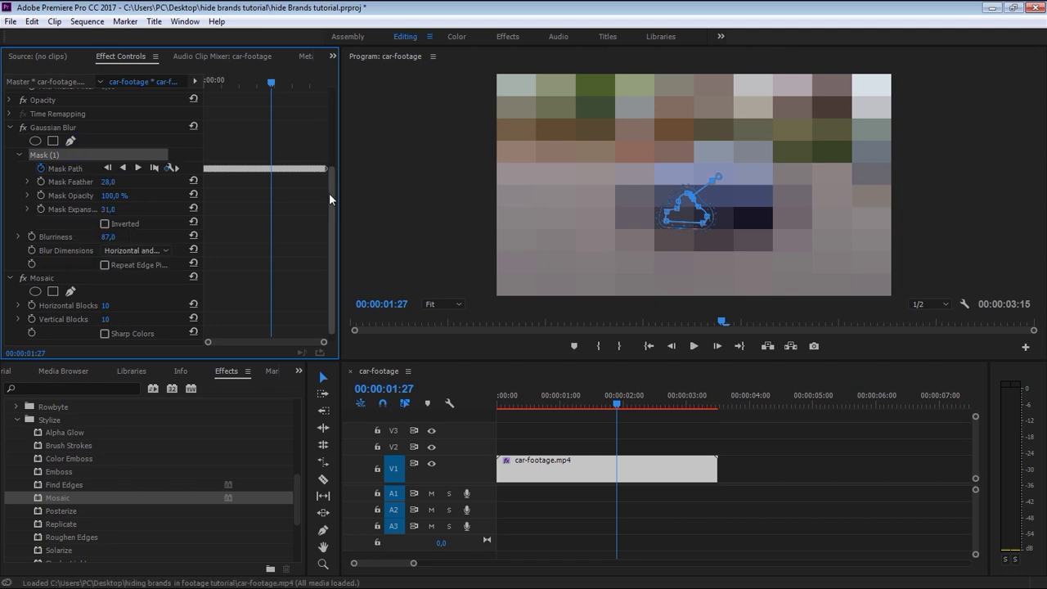
drag(329, 193, 329, 212)
click(72, 271)
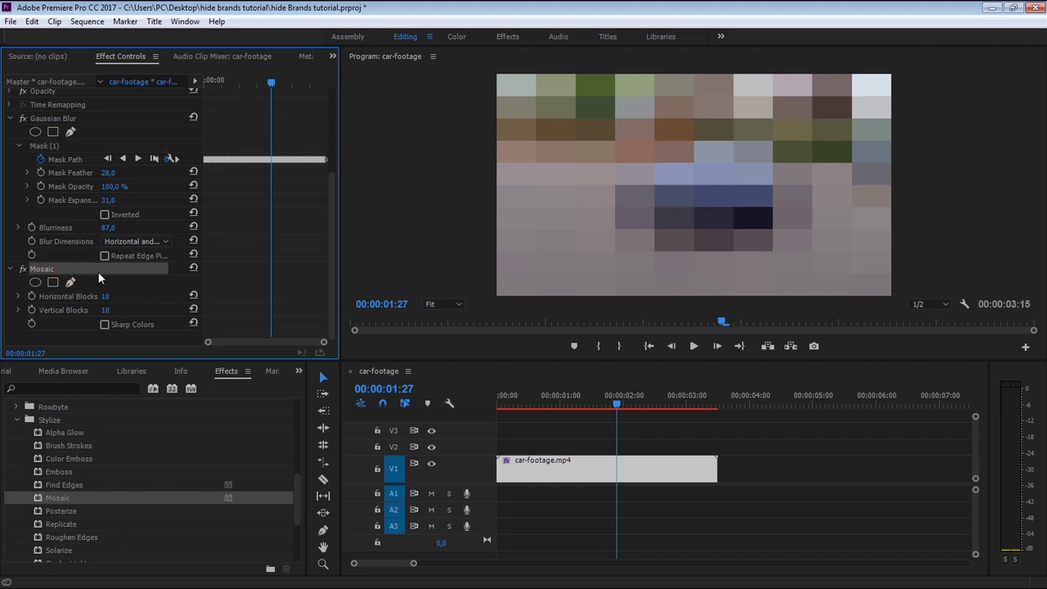
right_click(81, 267)
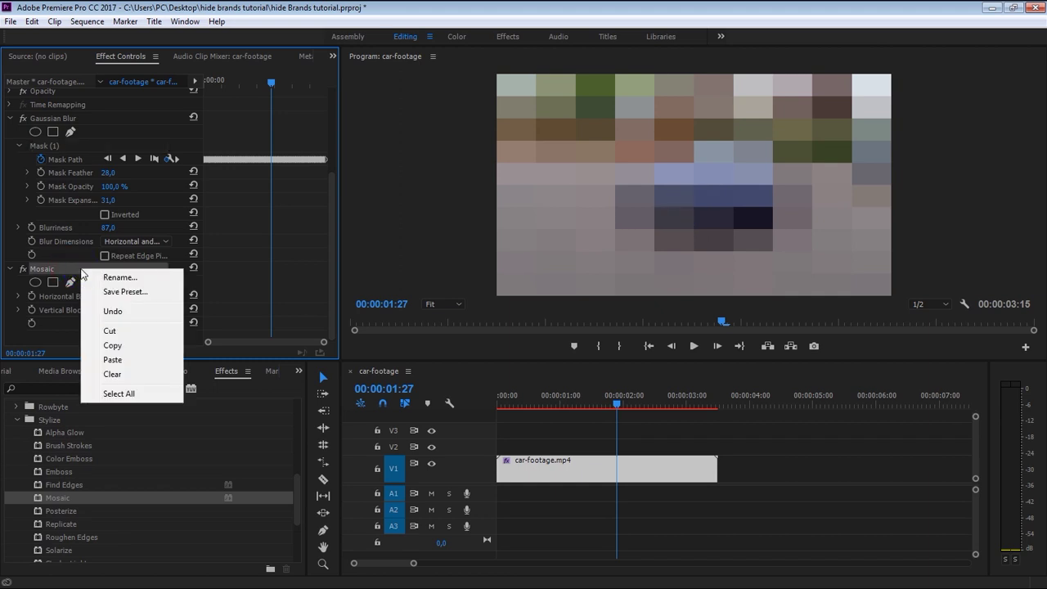
click(137, 364)
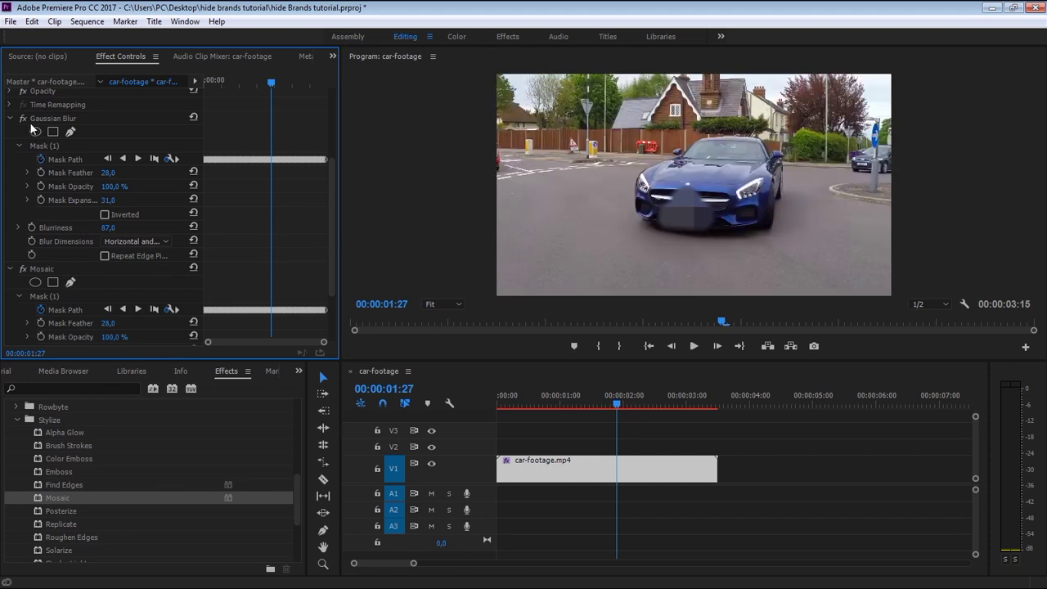
- Switch off the Gaussian Blur effect with its fx toggle
click(58, 121)
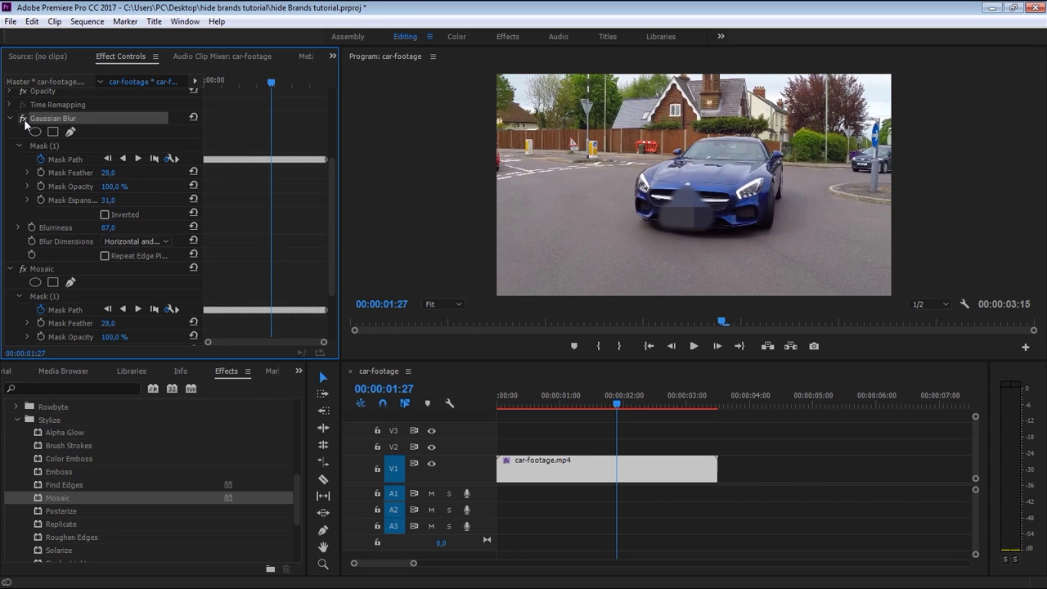
click(24, 120)
drag(330, 199, 331, 250)
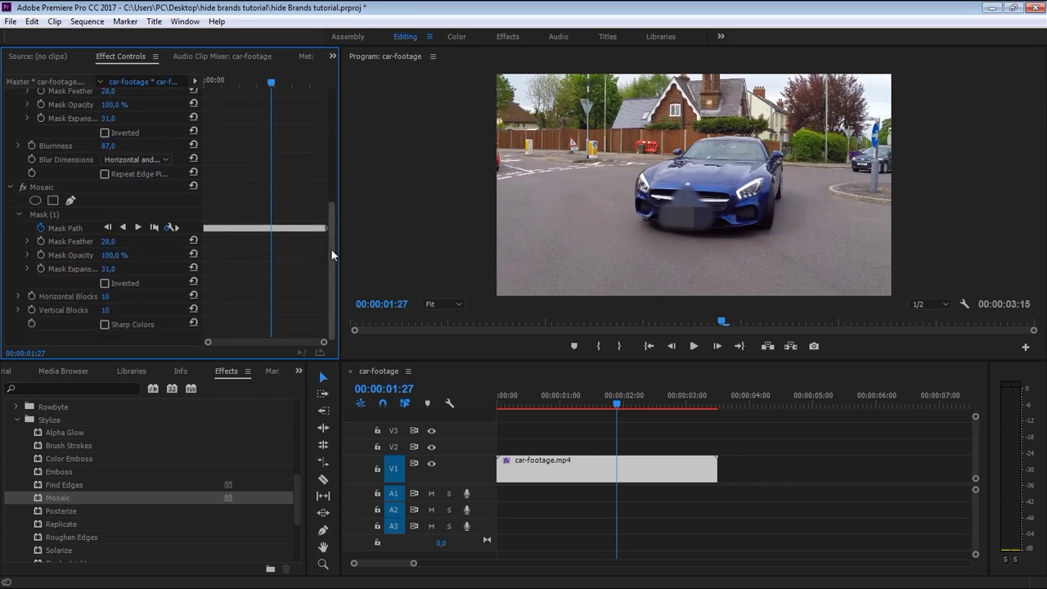
- Set Mosaic to 62 horizontal and 66 vertical blocks and review the pixelation across the clip
click(104, 296)
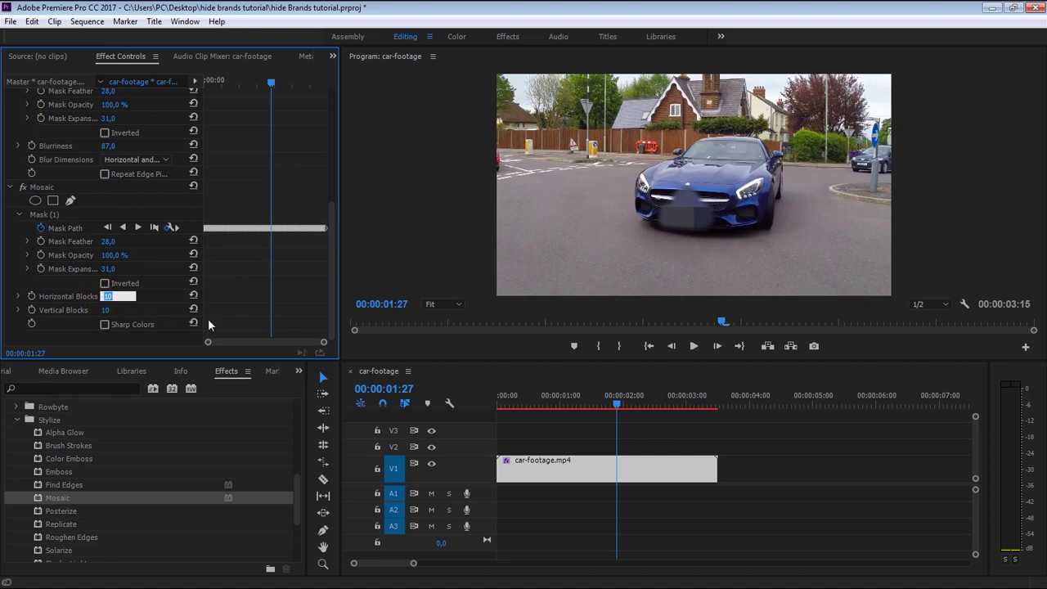
text(130)
click(107, 309)
text(100)
key(Return)
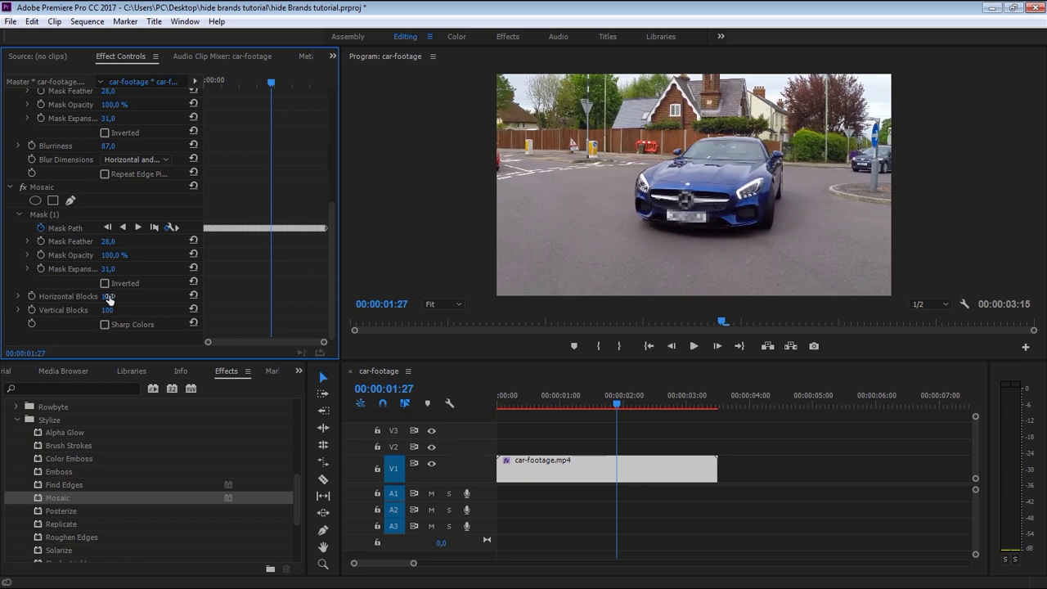
drag(107, 297, 78, 310)
drag(630, 394, 606, 409)
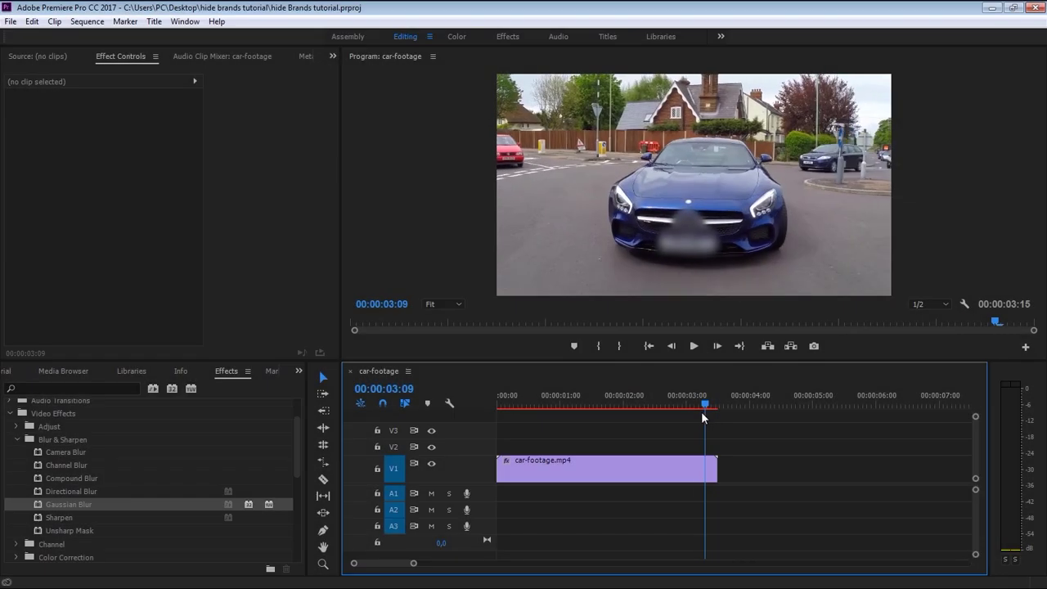
drag(702, 411, 533, 411)
- Open Export Settings via File > Export > Media and choose the Output Name to pick a save location
click(770, 457)
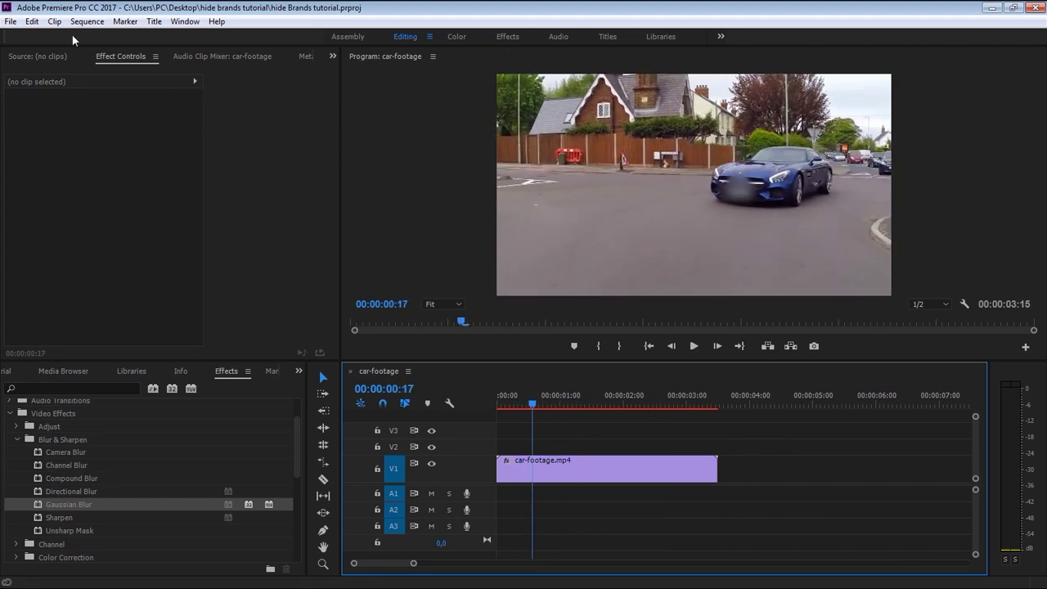
click(11, 22)
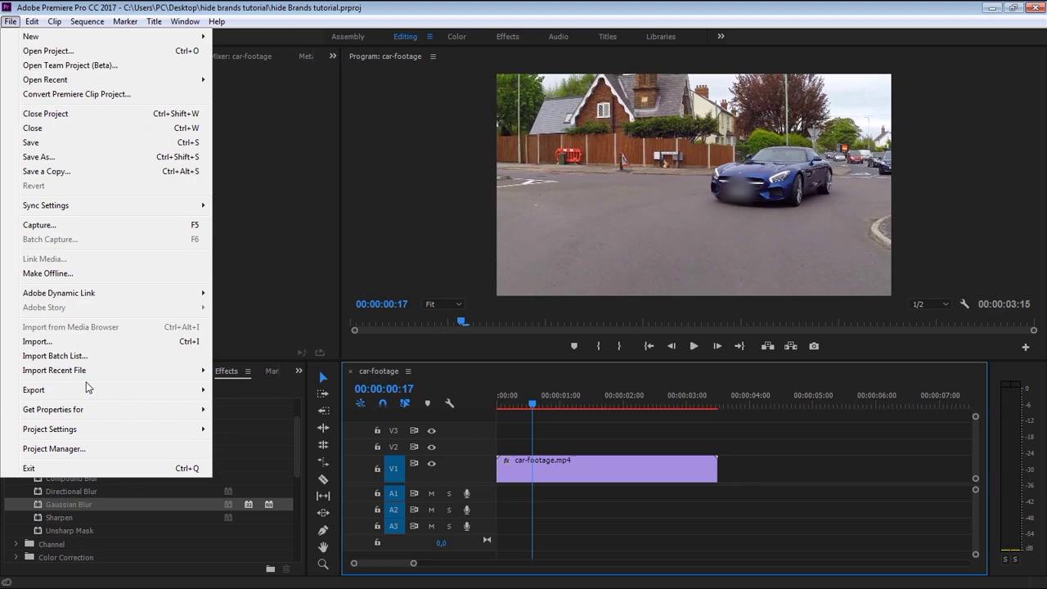
mouse_move(75, 393)
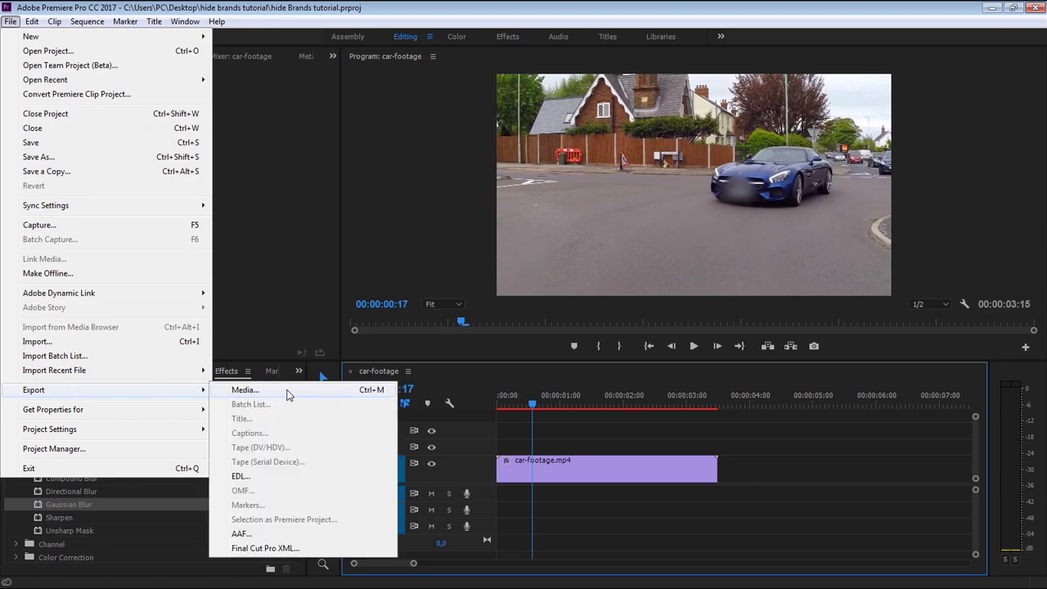
click(245, 390)
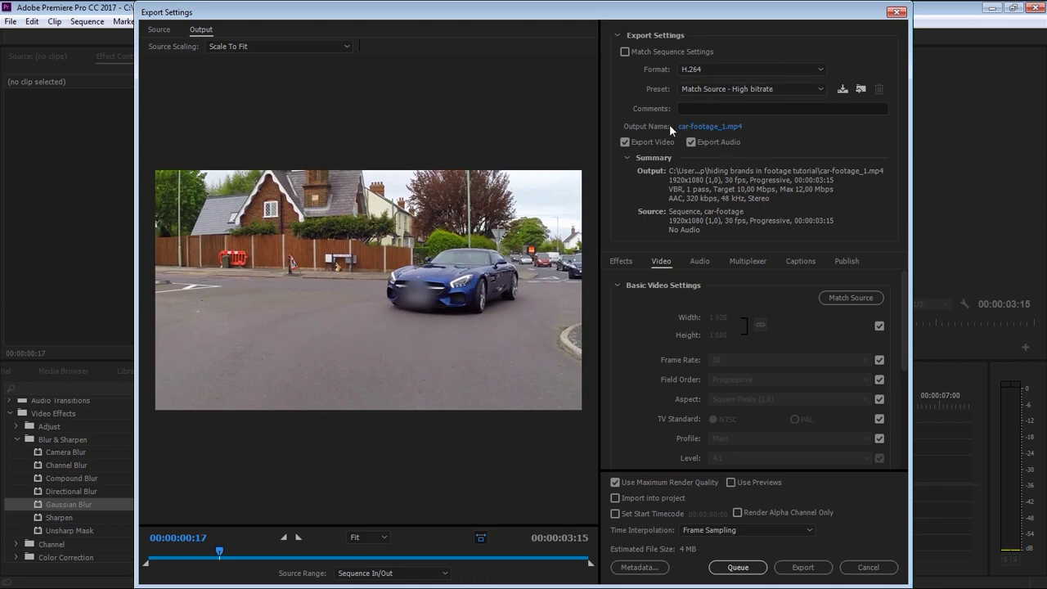
click(713, 128)
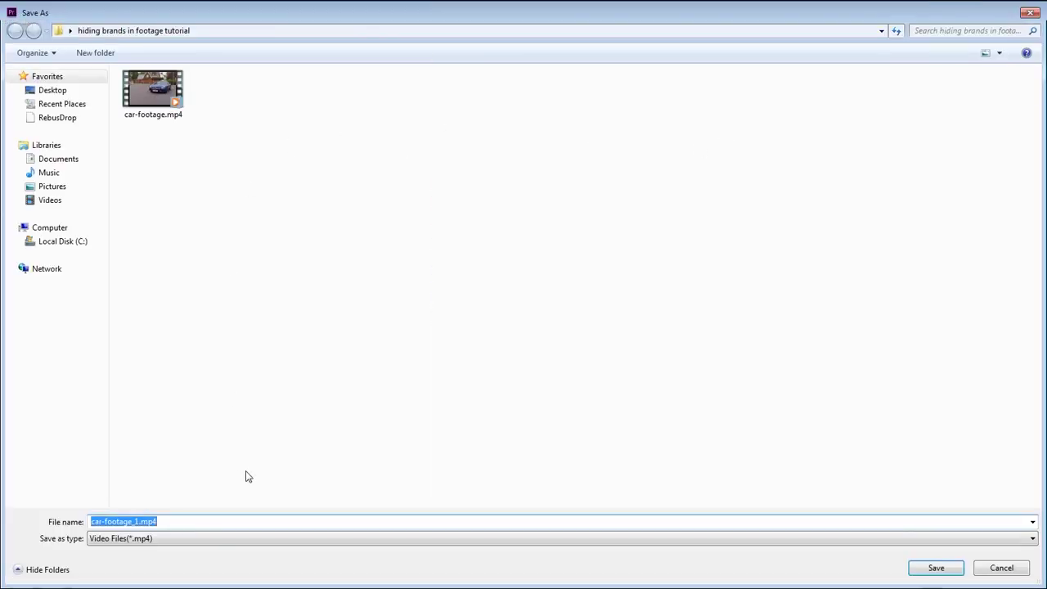
- Rename the export file to Brand-blured.mp4 and save the name
click(136, 522)
key(BackSpace)
key(BackSpace)
key(BackSpace)
key(BackSpace)
key(BackSpace)
key(BackSpace)
key(BackSpace)
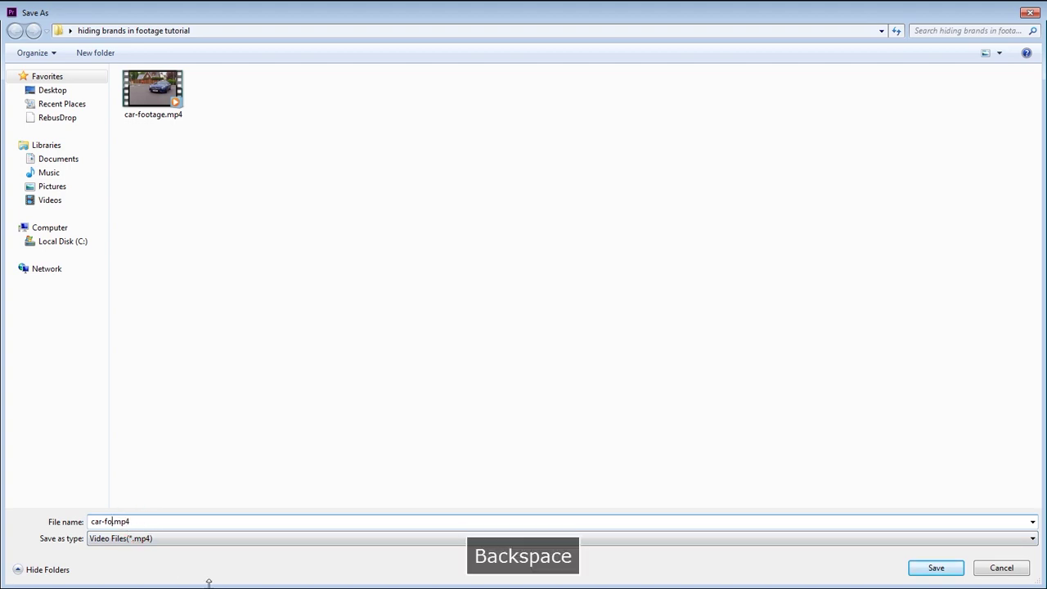
text(Brand-b)
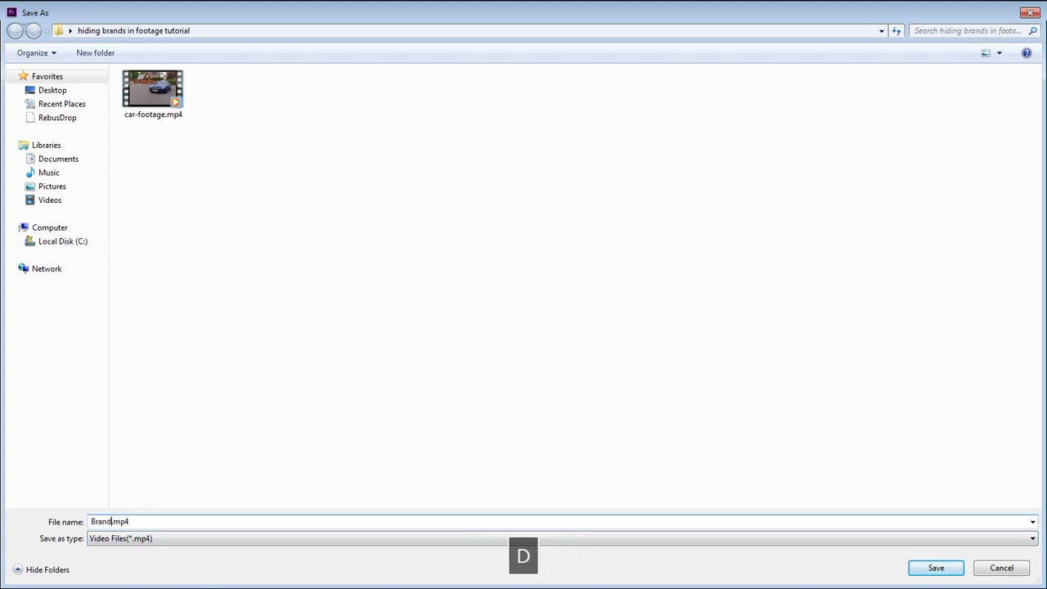
text(lured)
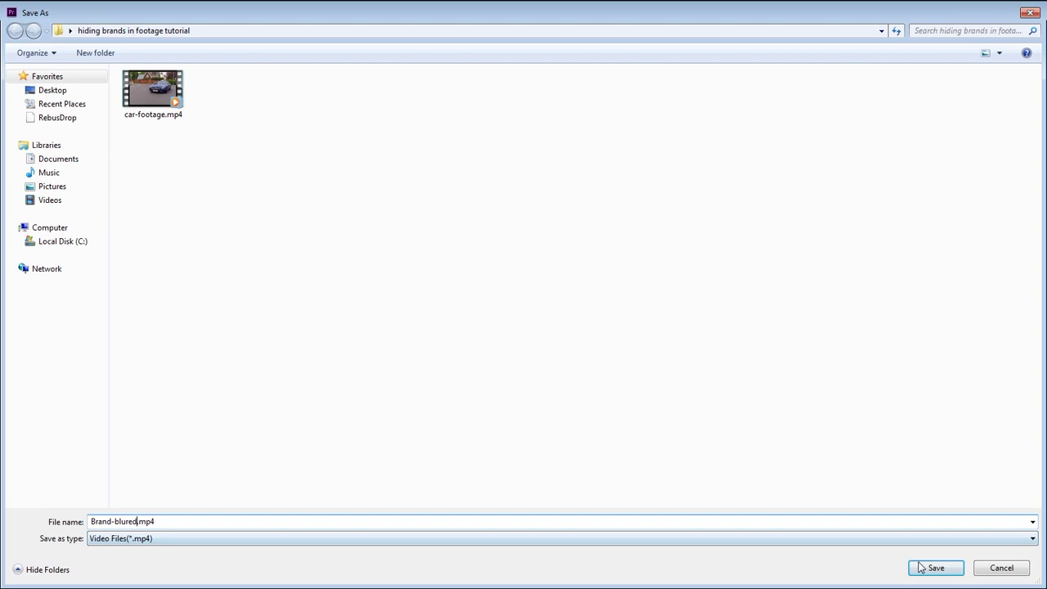
click(941, 569)
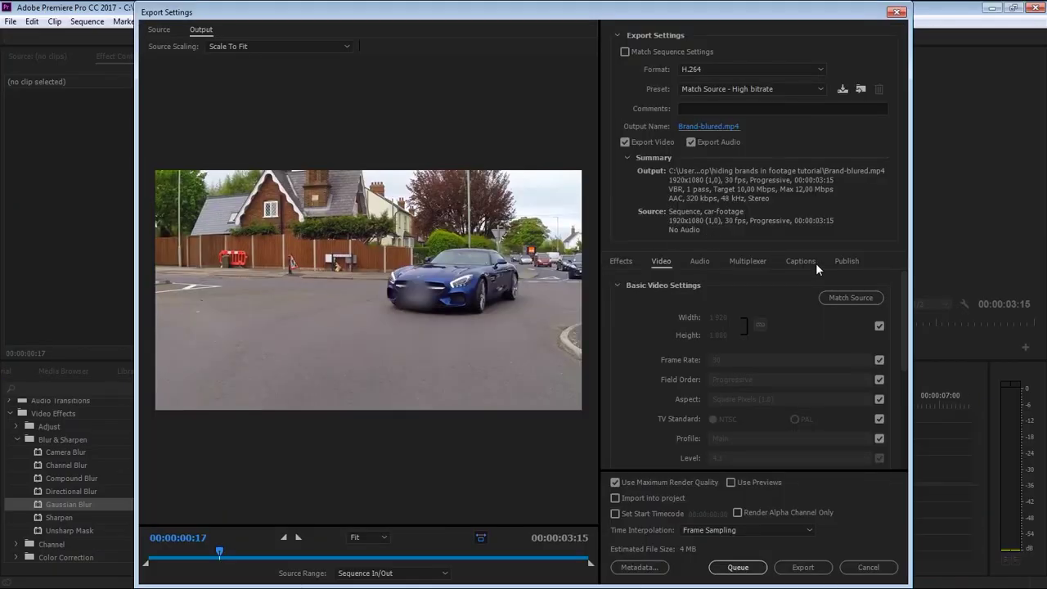
- Stop matching the source for size, frame rate, field order, aspect, TV standard, profile and level
scroll(907, 311, down, 1)
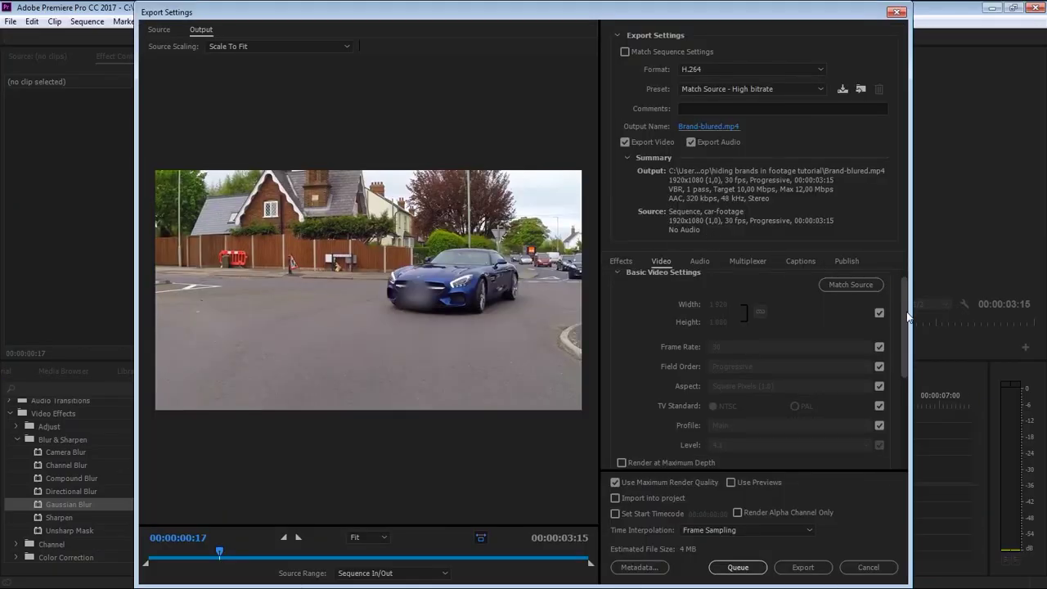
click(880, 324)
click(880, 358)
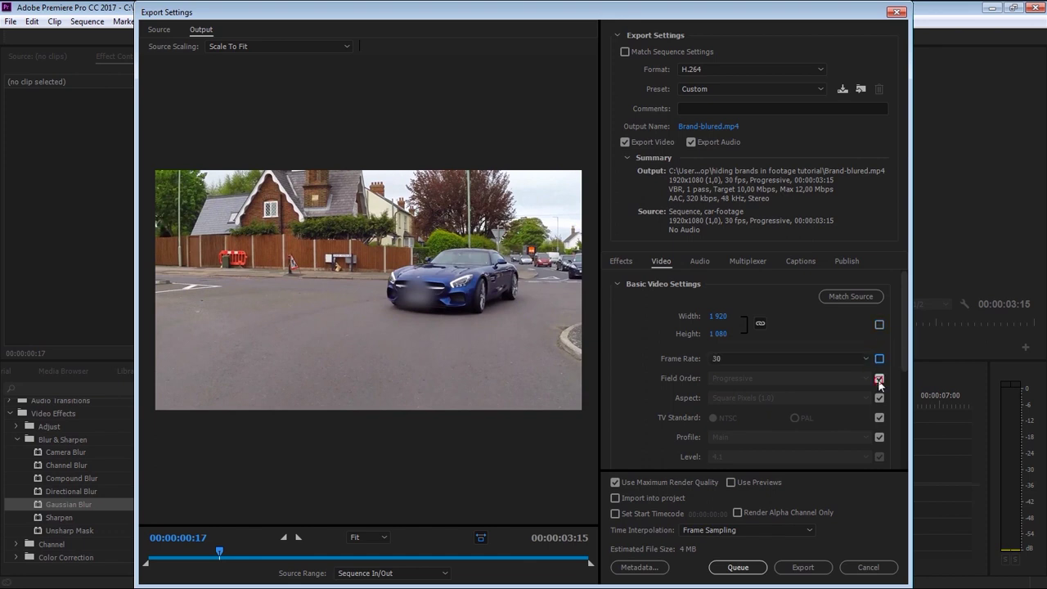
click(880, 378)
click(879, 398)
click(880, 438)
scroll(906, 360, down, 1)
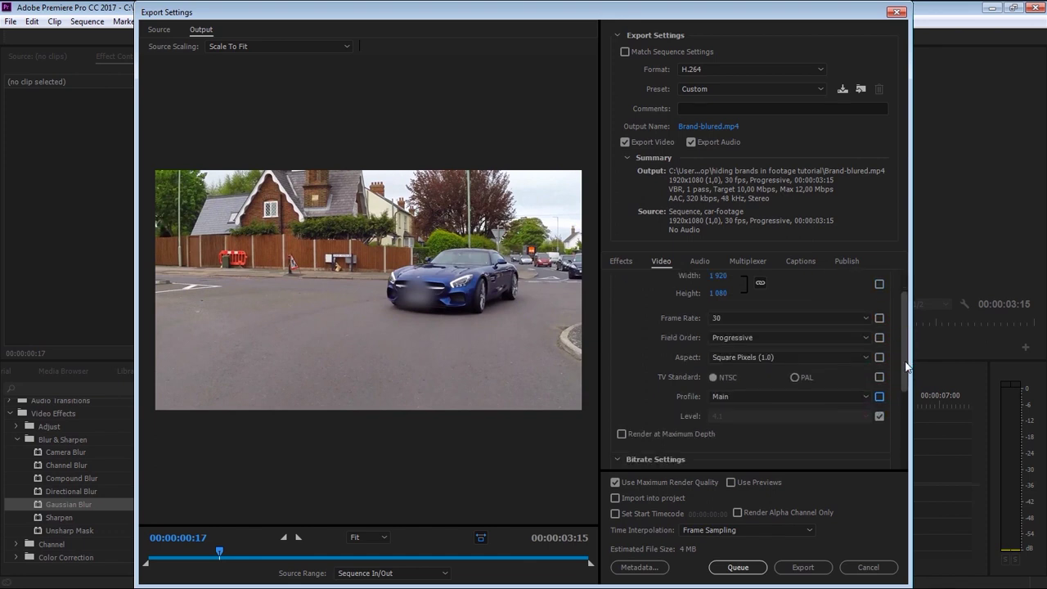
click(879, 415)
scroll(907, 360, down, 1)
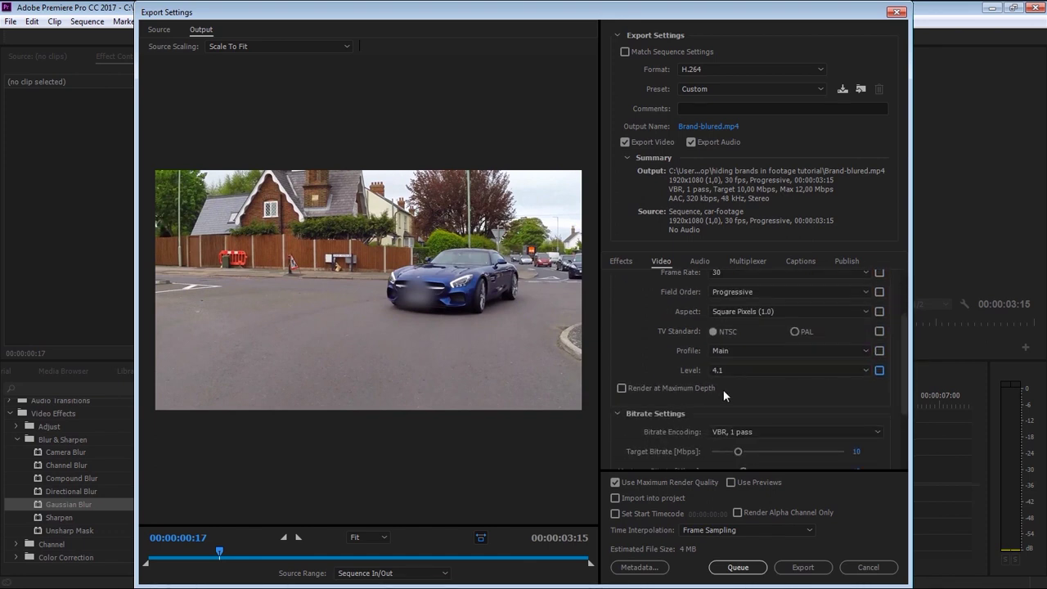
- Render at maximum depth with one-pass VBR at a 15 Mbps target bitrate, keeping maximum render quality
click(654, 390)
scroll(906, 409, down, 2)
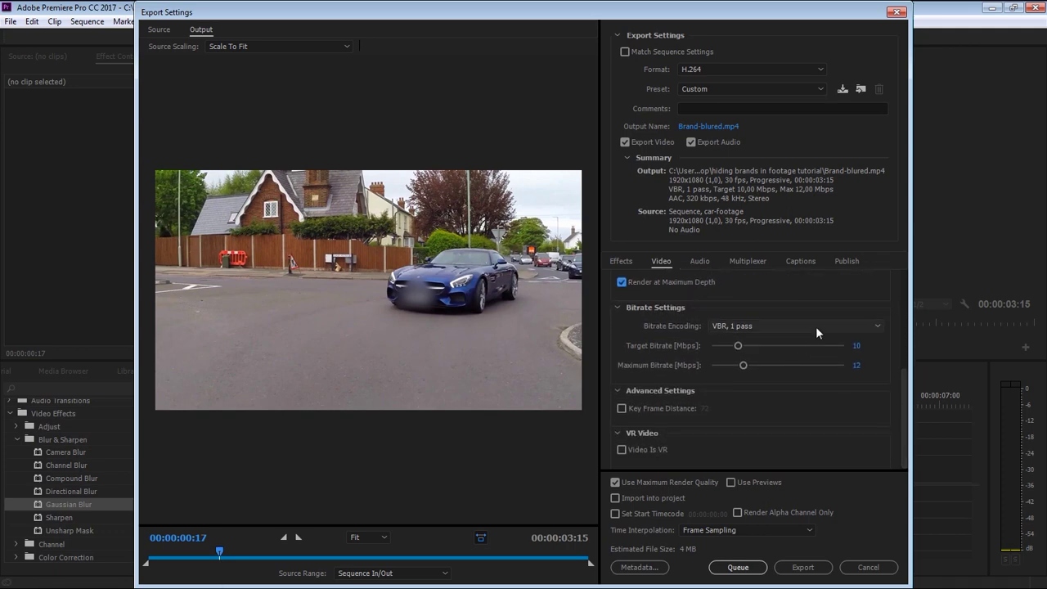
click(816, 327)
click(760, 358)
click(866, 345)
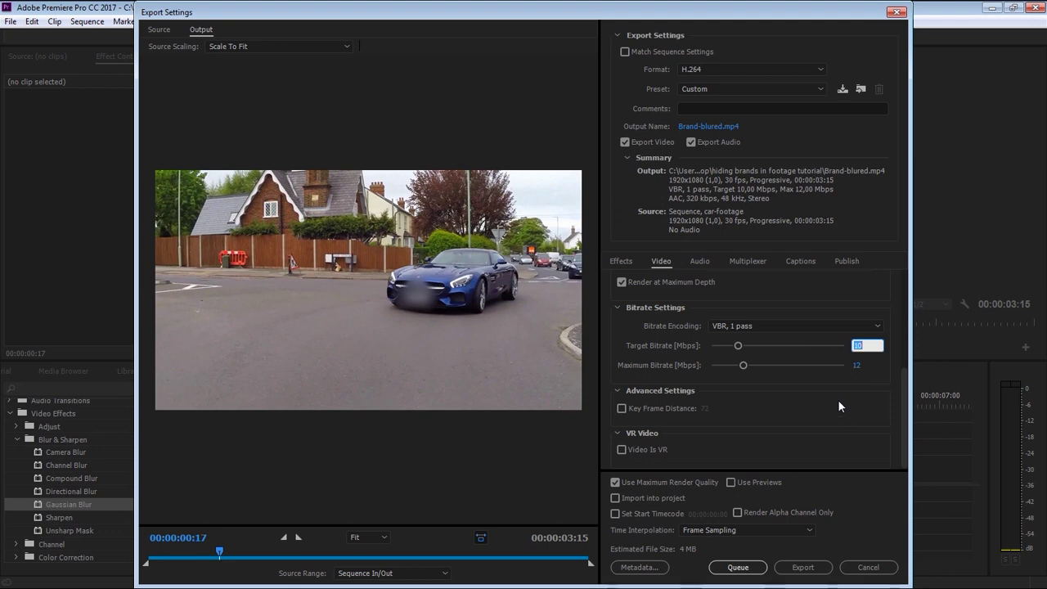
text(15)
click(854, 403)
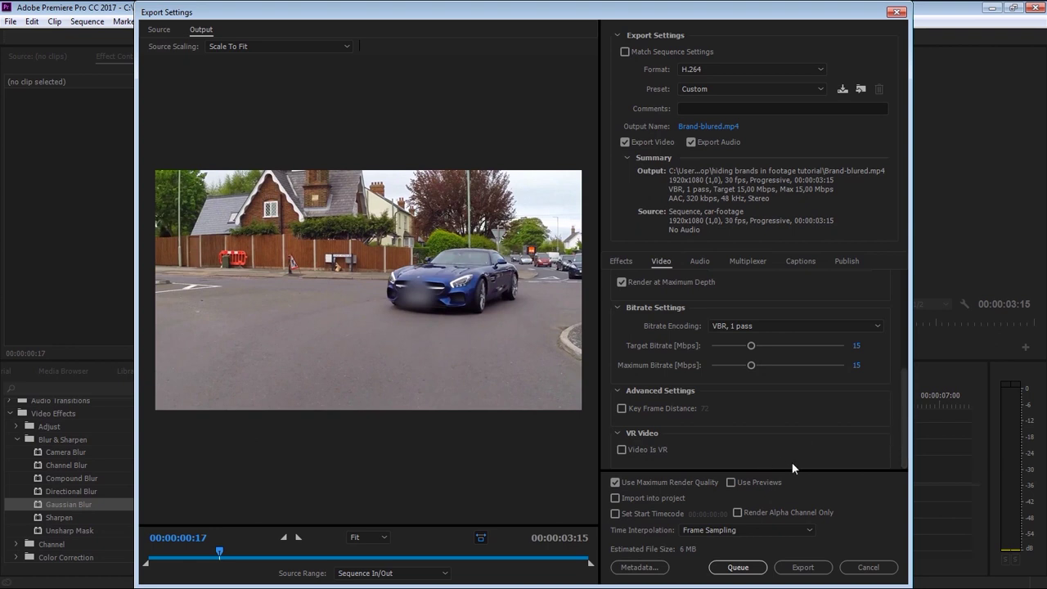
click(642, 486)
- Set the encoding level to 5.1, frame rate to 30 fps and profile to High
drag(900, 437, 850, 381)
click(842, 391)
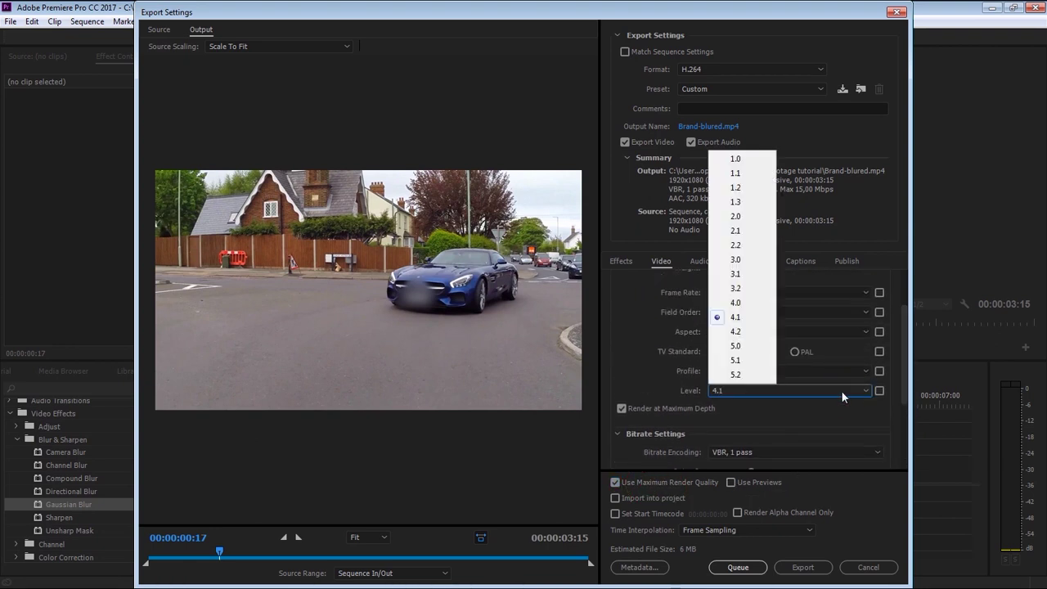
click(738, 355)
scroll(904, 356, down, 1)
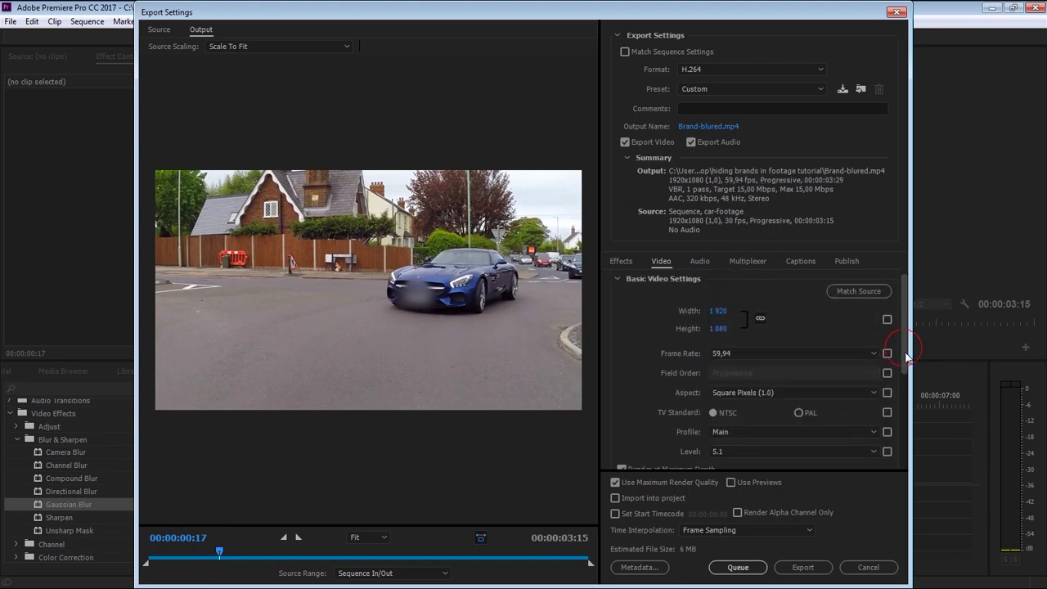
click(786, 340)
click(737, 470)
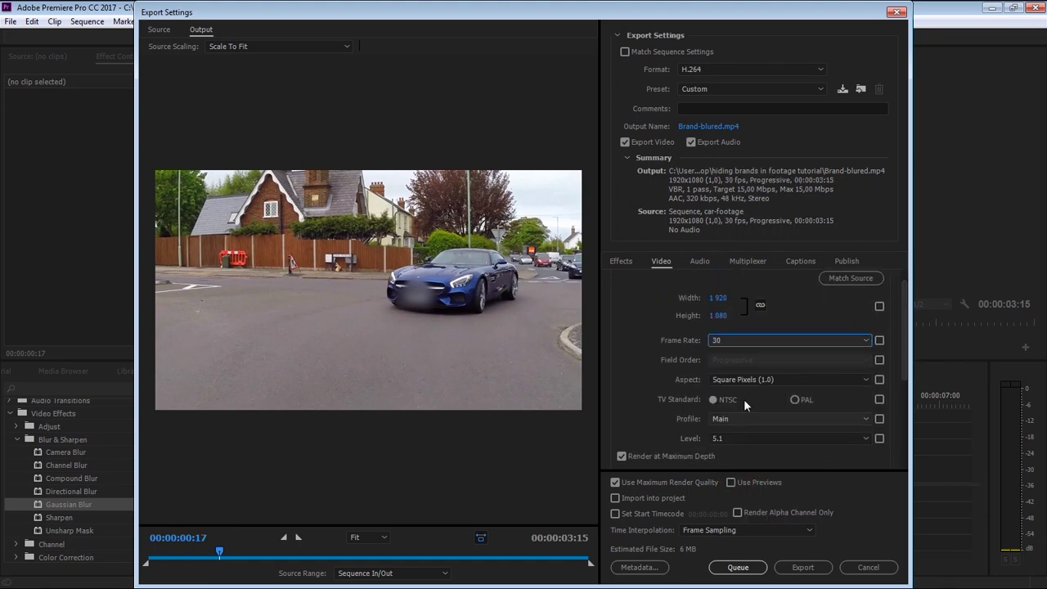
drag(906, 317, 907, 325)
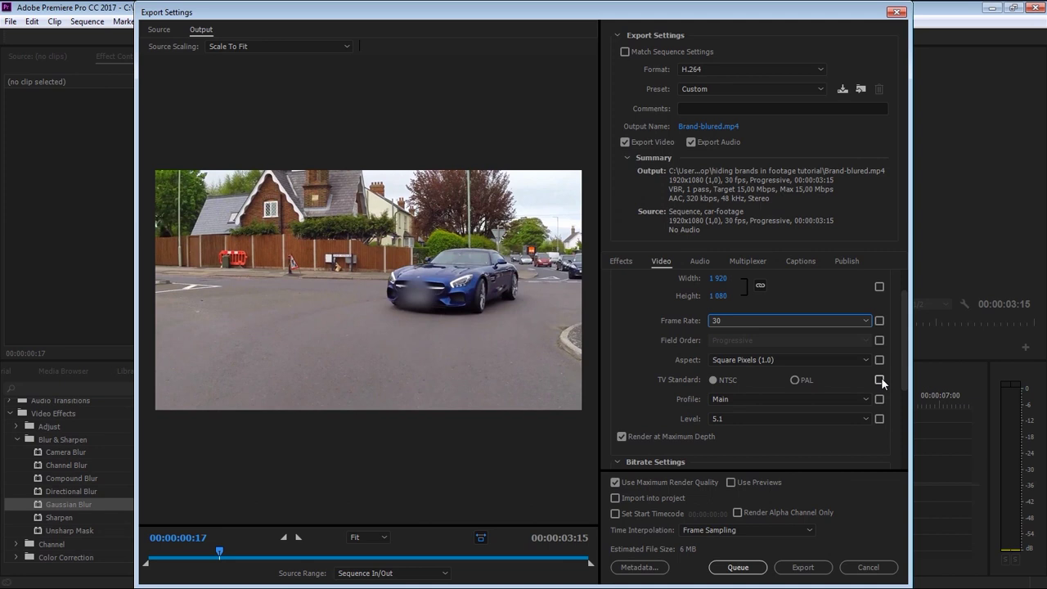
click(859, 400)
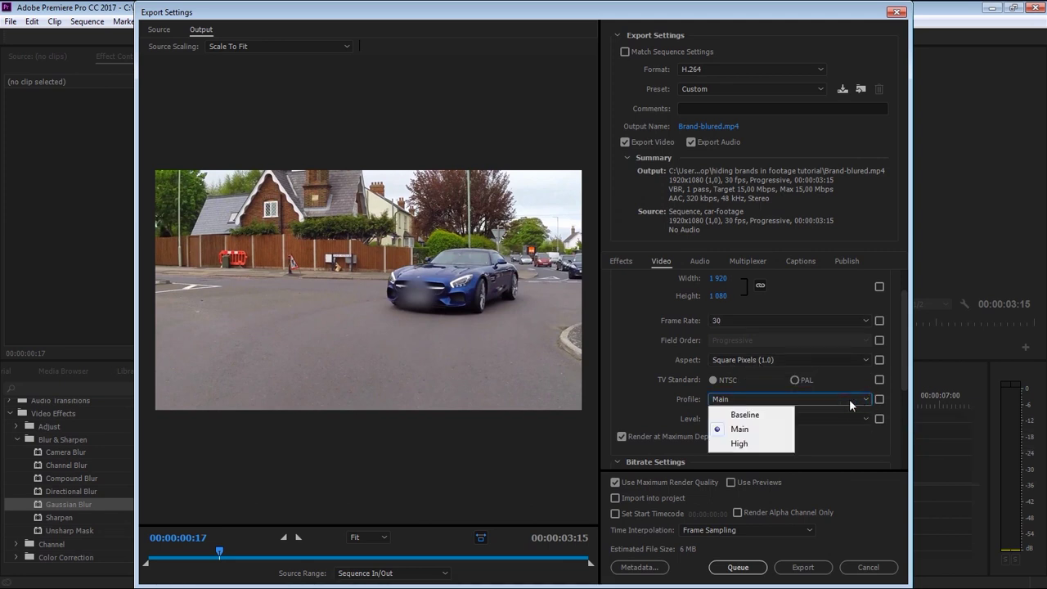
click(740, 439)
drag(906, 375, 915, 325)
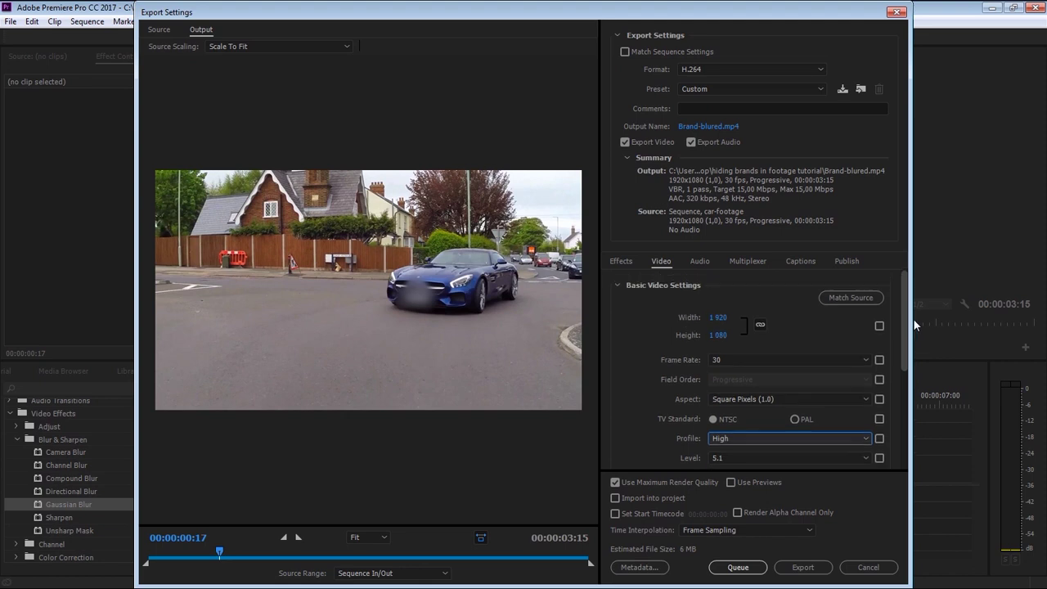
- Set the audio sample rate to 44100 Hz and the audio bitrate to 256 kbps
click(748, 263)
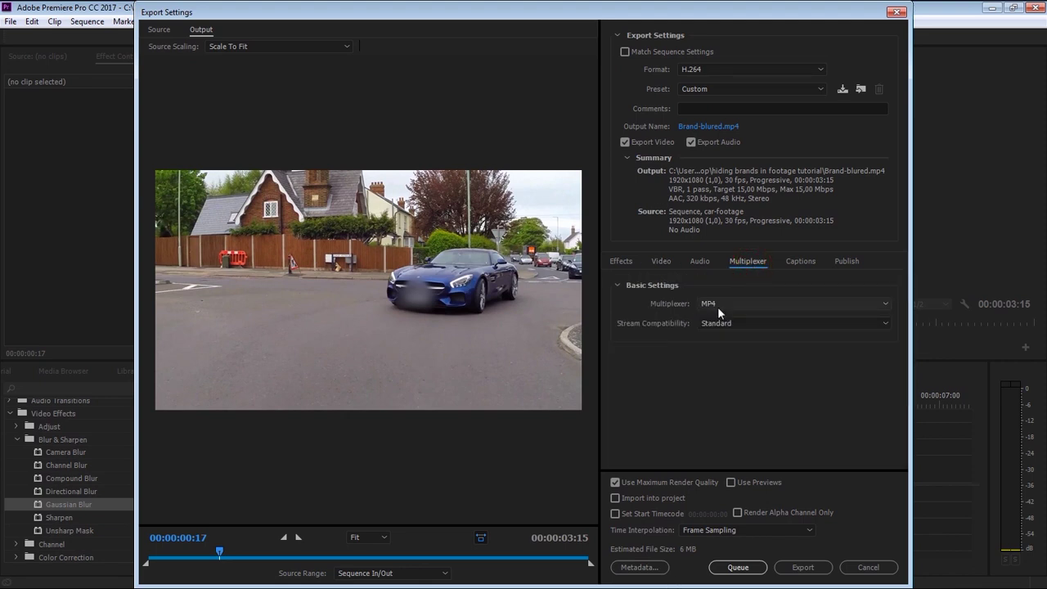
click(700, 261)
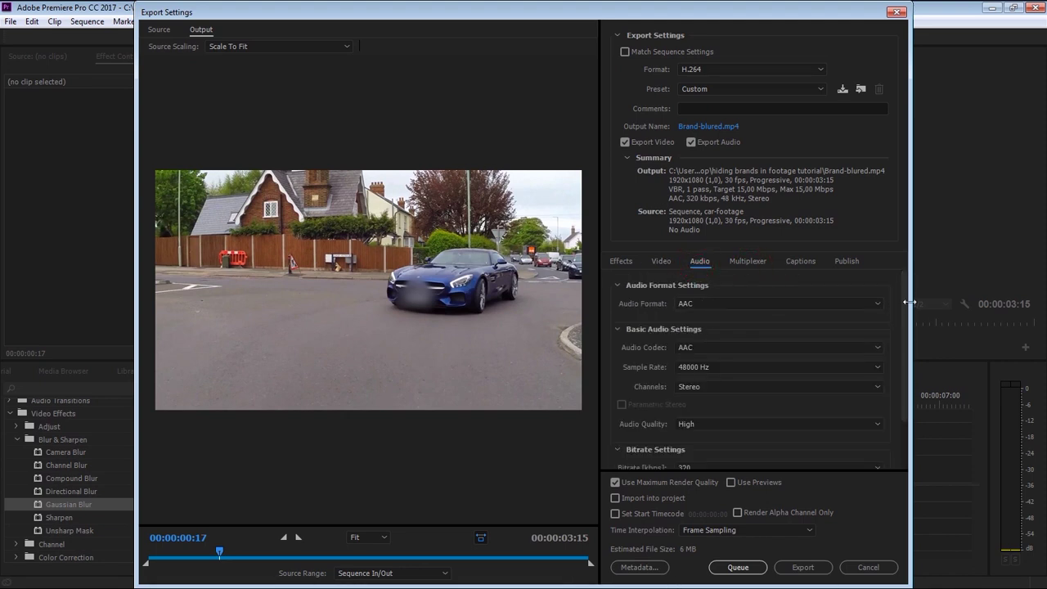
scroll(728, 345, down, 1)
click(727, 346)
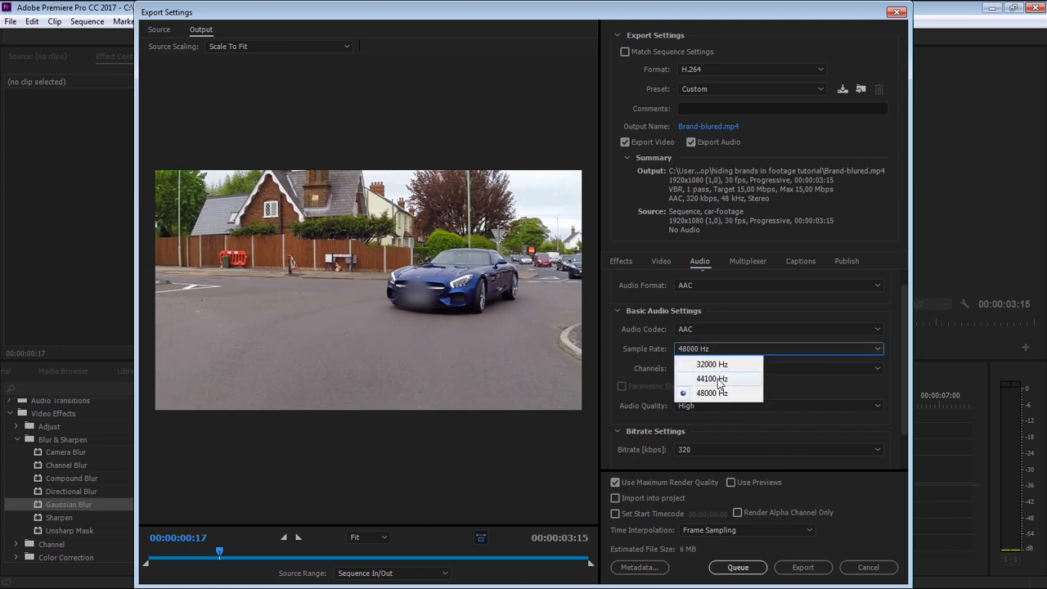
click(702, 374)
scroll(865, 400, down, 1)
click(773, 407)
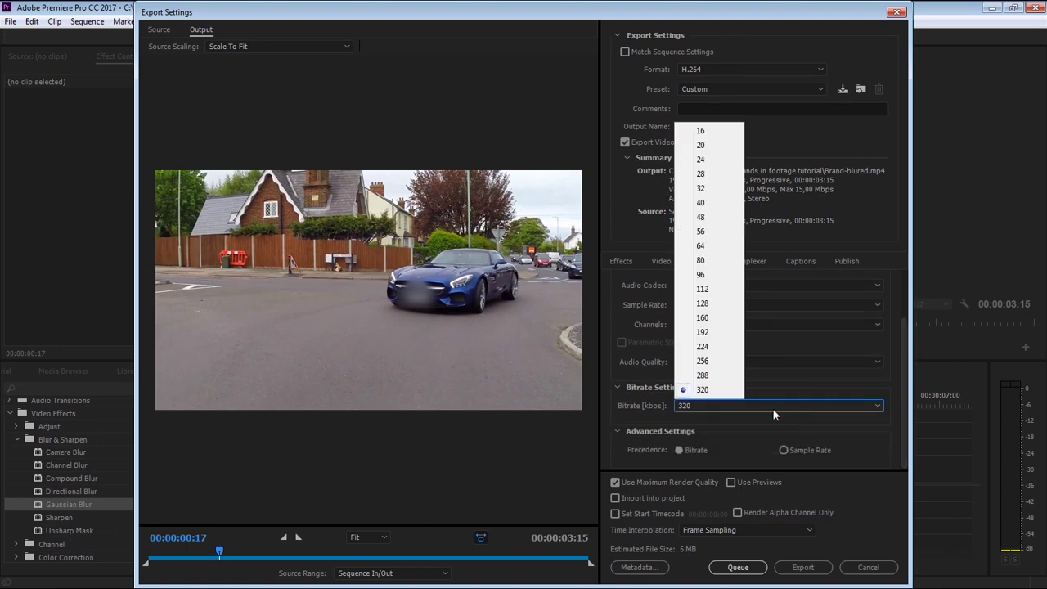
click(712, 361)
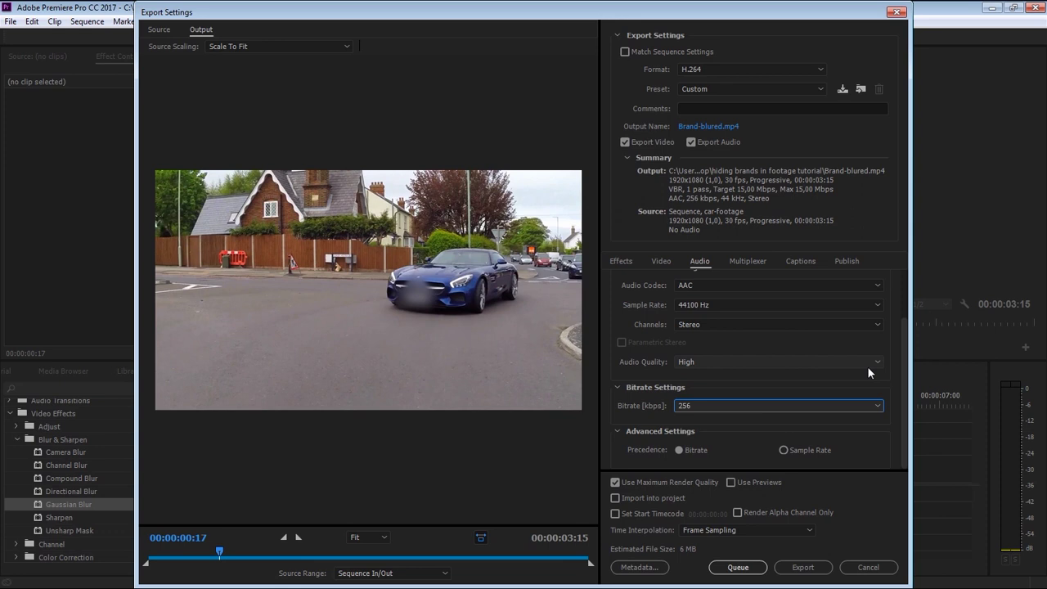
drag(904, 350, 905, 310)
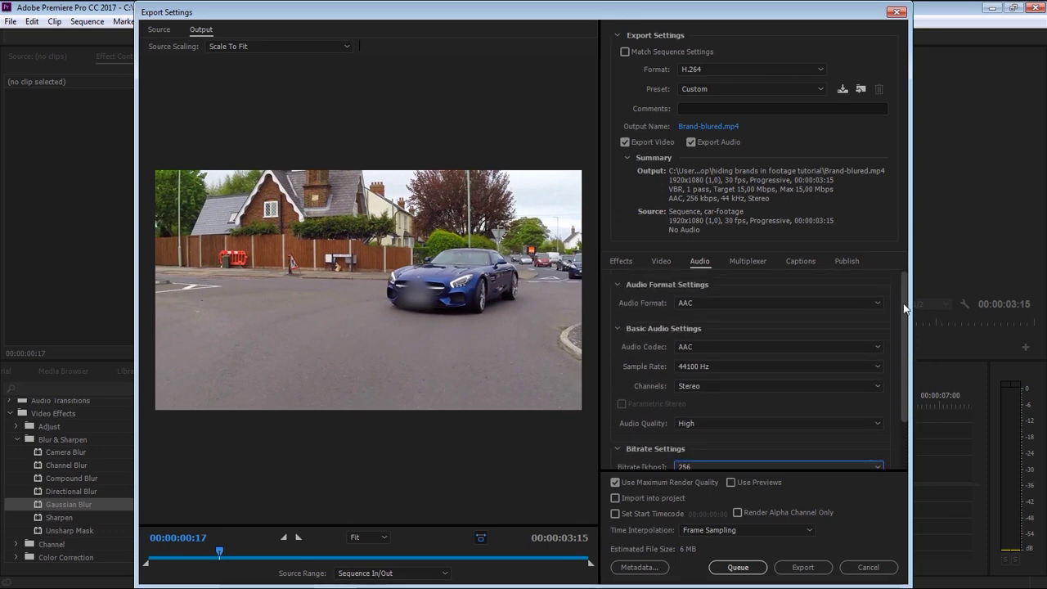
- Review the Multiplexer, Captions and Video settings, then export Brand-blured.mp4
click(744, 262)
click(801, 262)
click(748, 261)
click(659, 261)
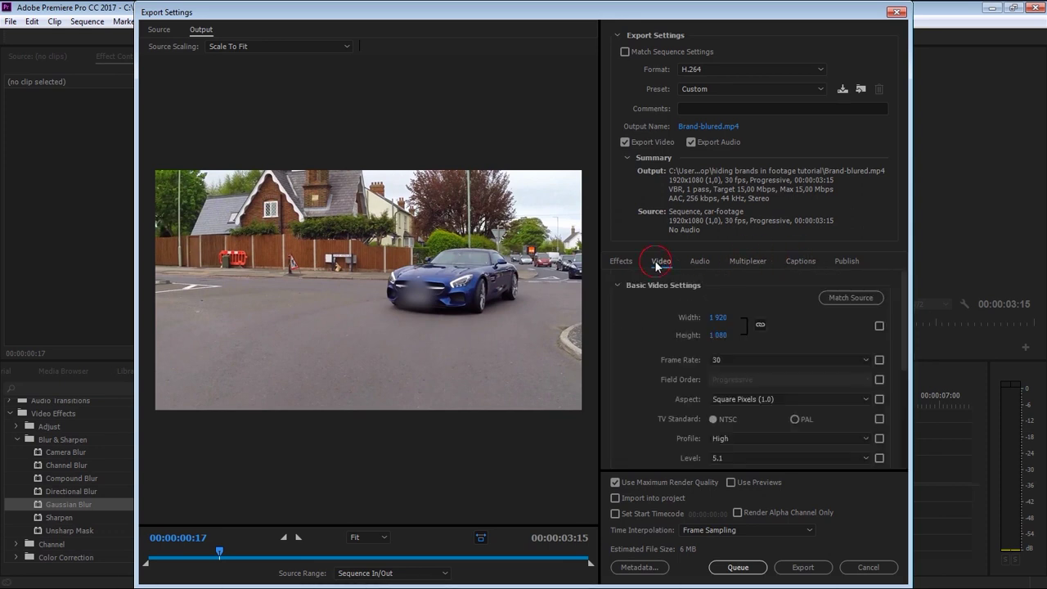
drag(906, 312, 897, 424)
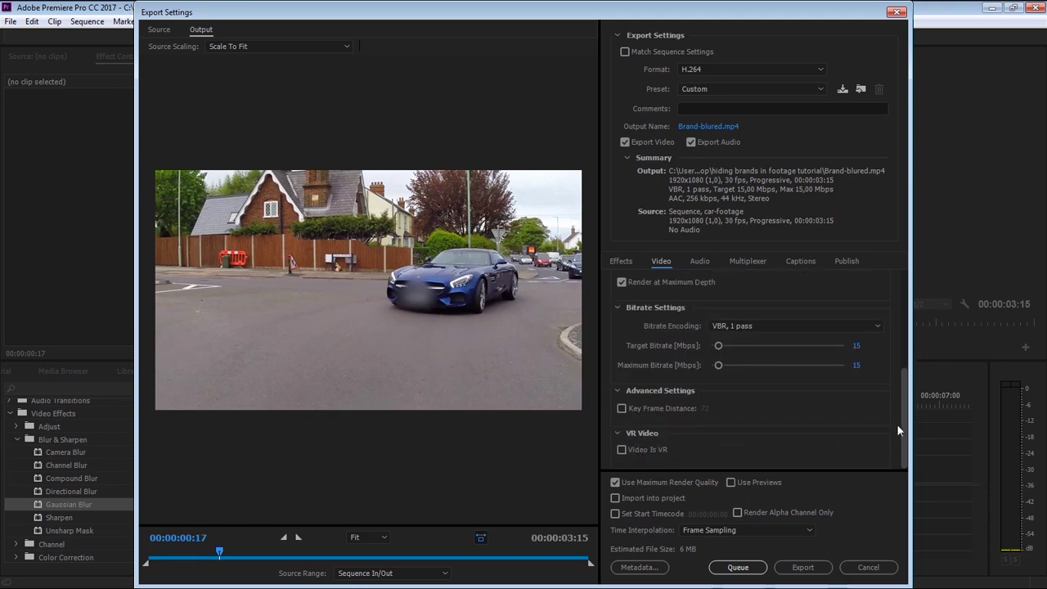
click(801, 568)
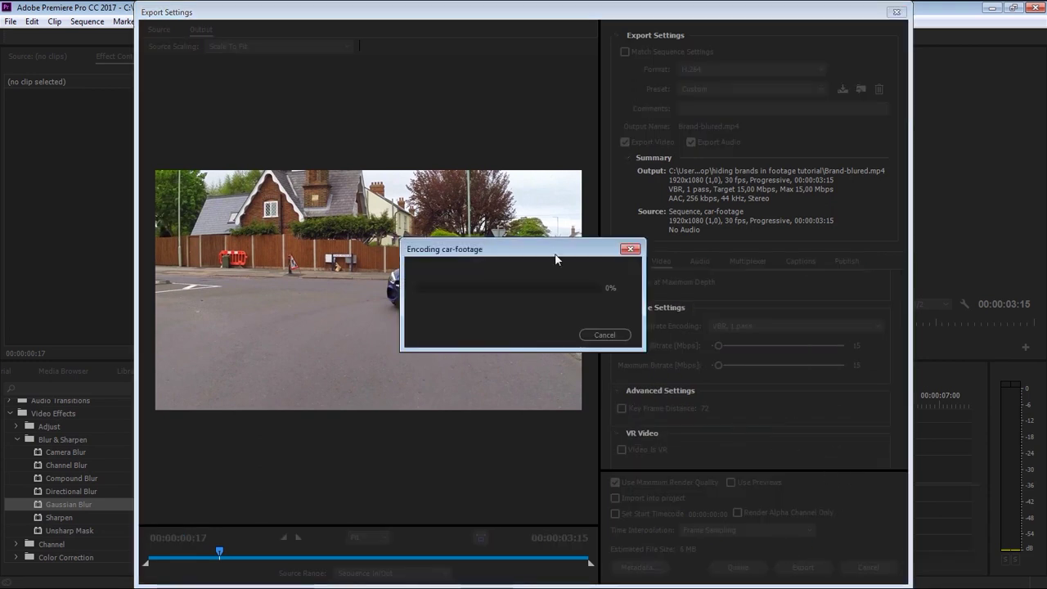